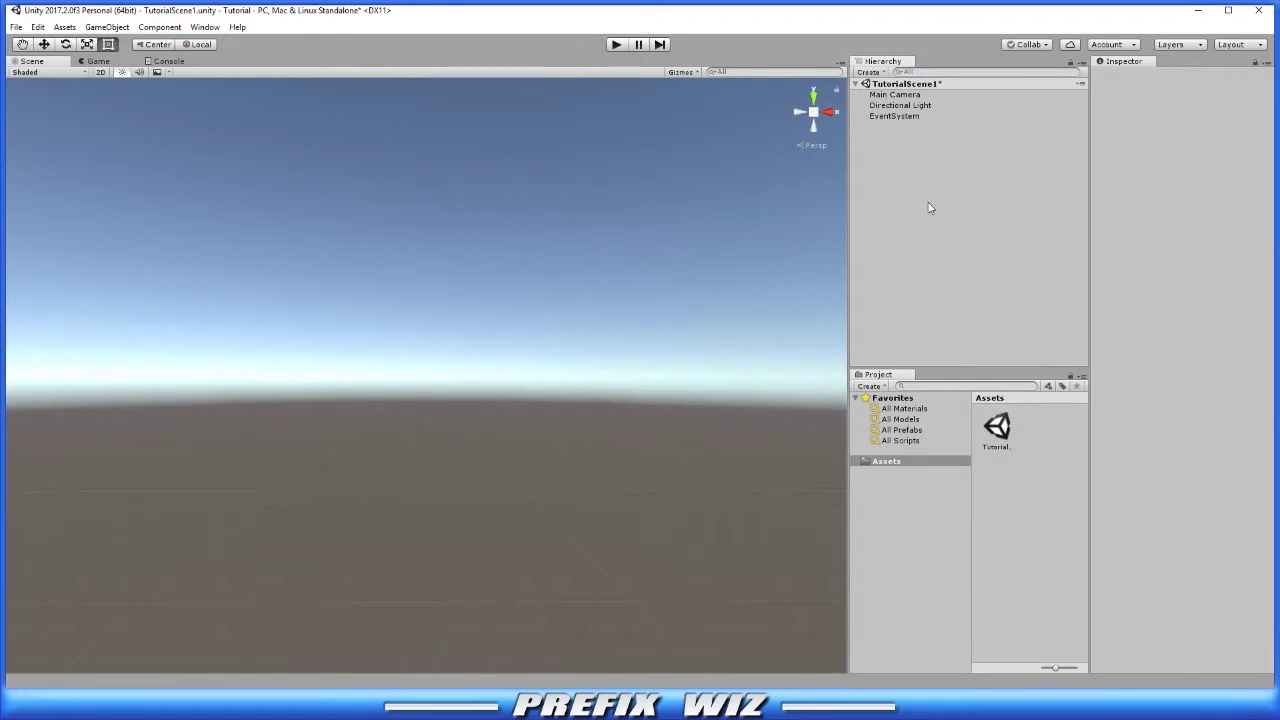
- Add a UI Text element to the scene and switch the Scene view to 2D
right_click(928, 206)
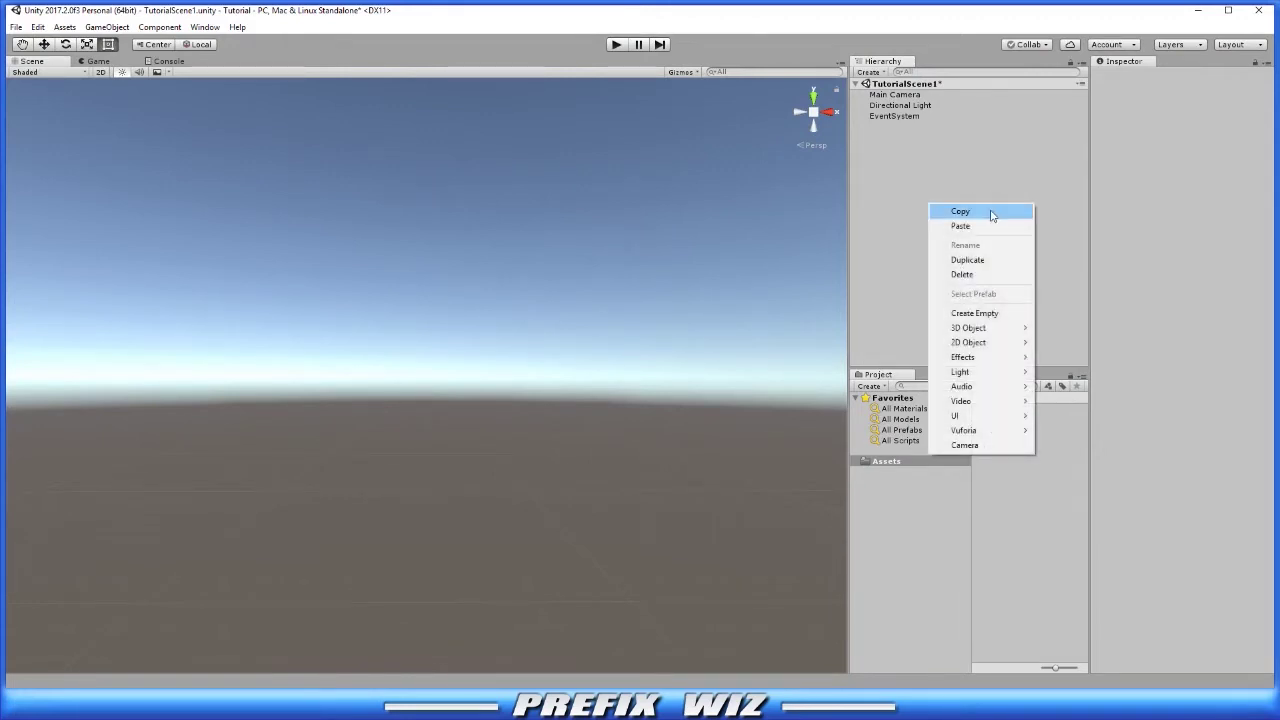
mouse_move(1020, 416)
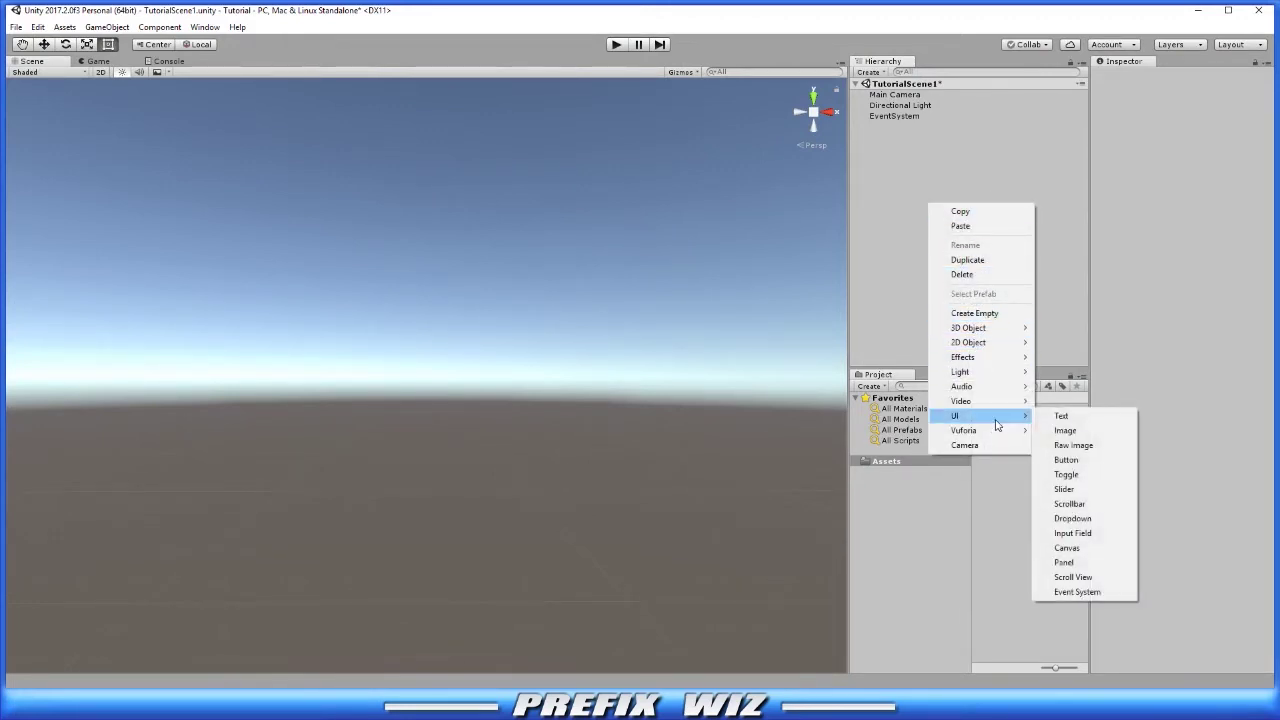
click(1062, 417)
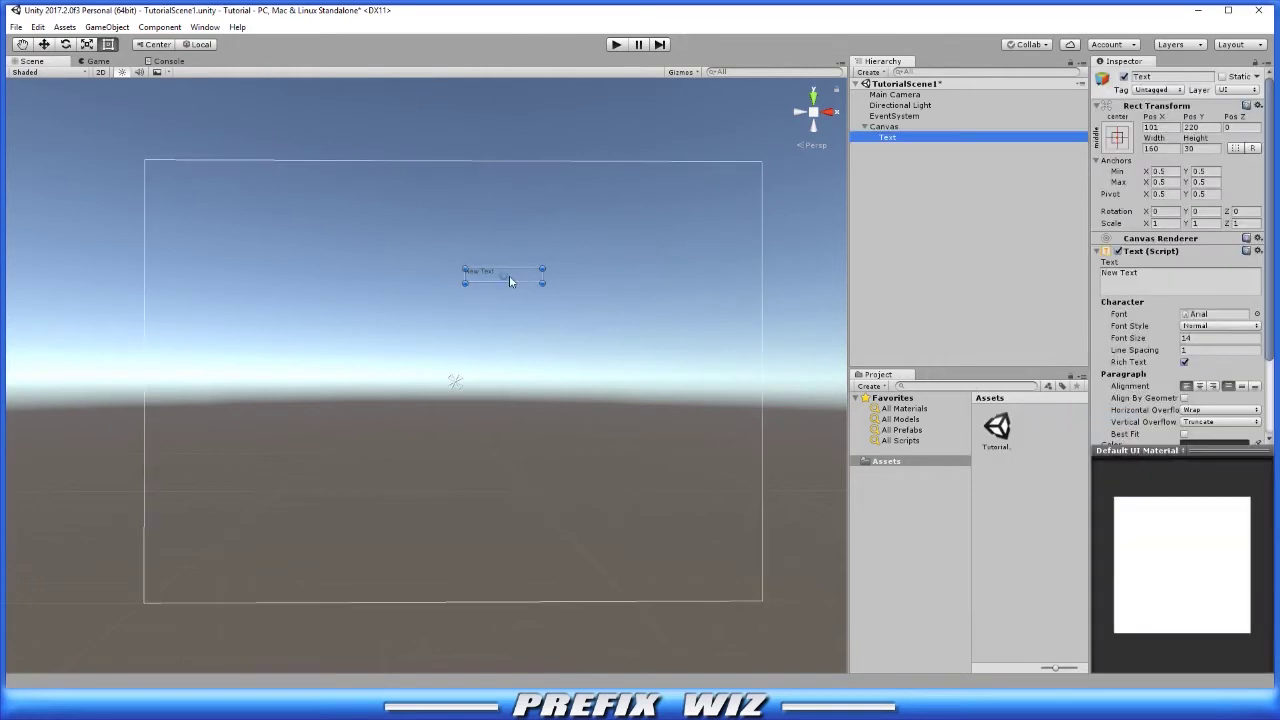
click(100, 73)
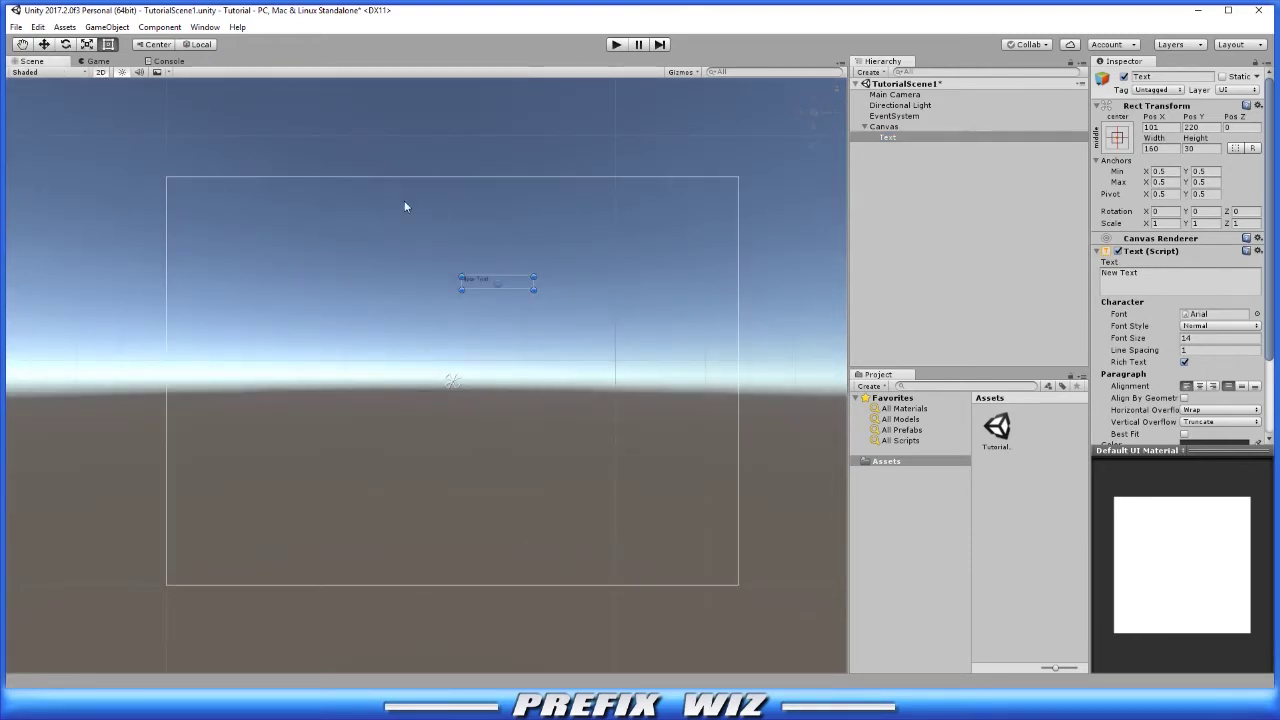
- Move the text box to the centre of the canvas and enlarge it to about 605 by 114
click(888, 137)
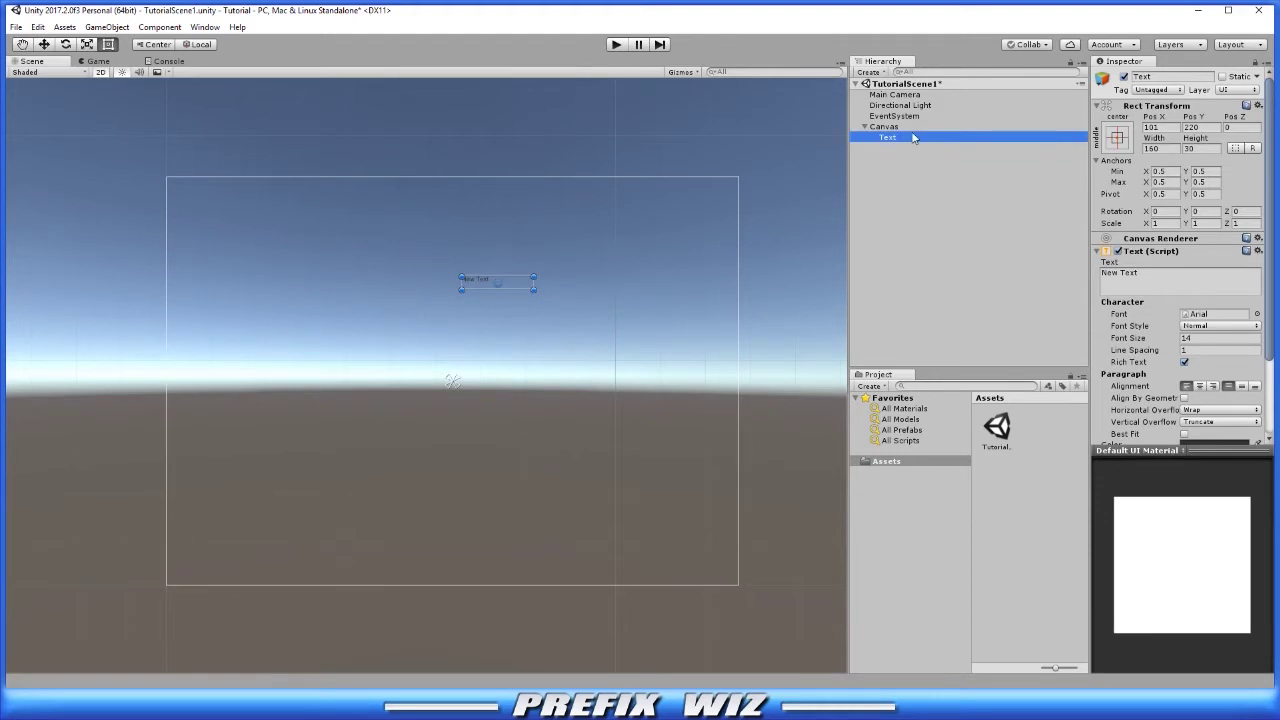
drag(497, 283, 214, 340)
drag(403, 373, 506, 392)
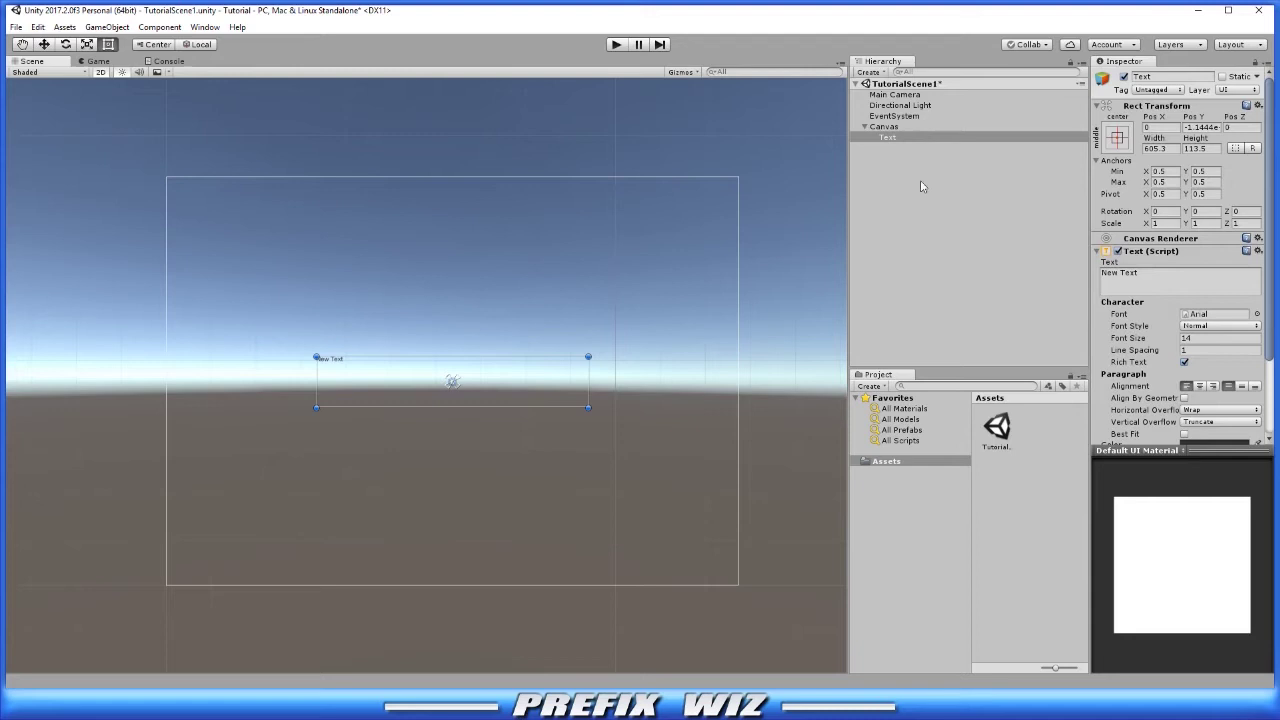
- Set the text's font size to 80 and replace its content with "Prefix Wiz"
click(904, 140)
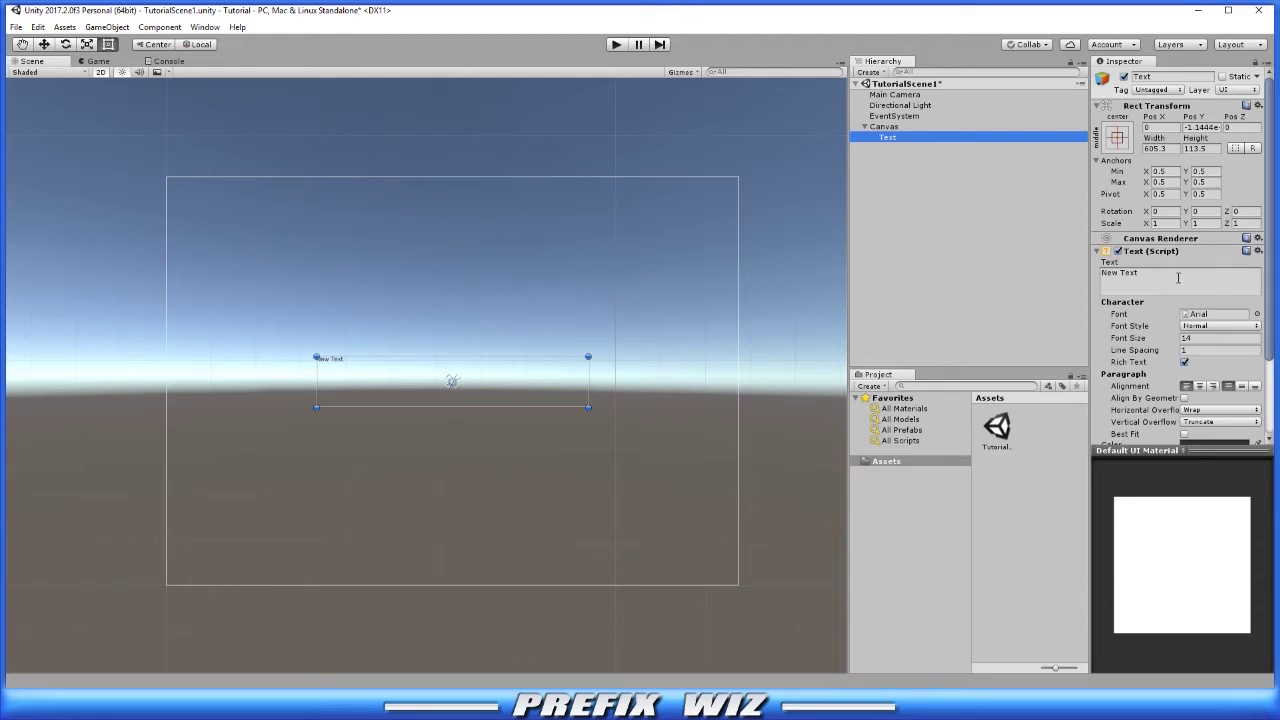
drag(1133, 342, 1182, 342)
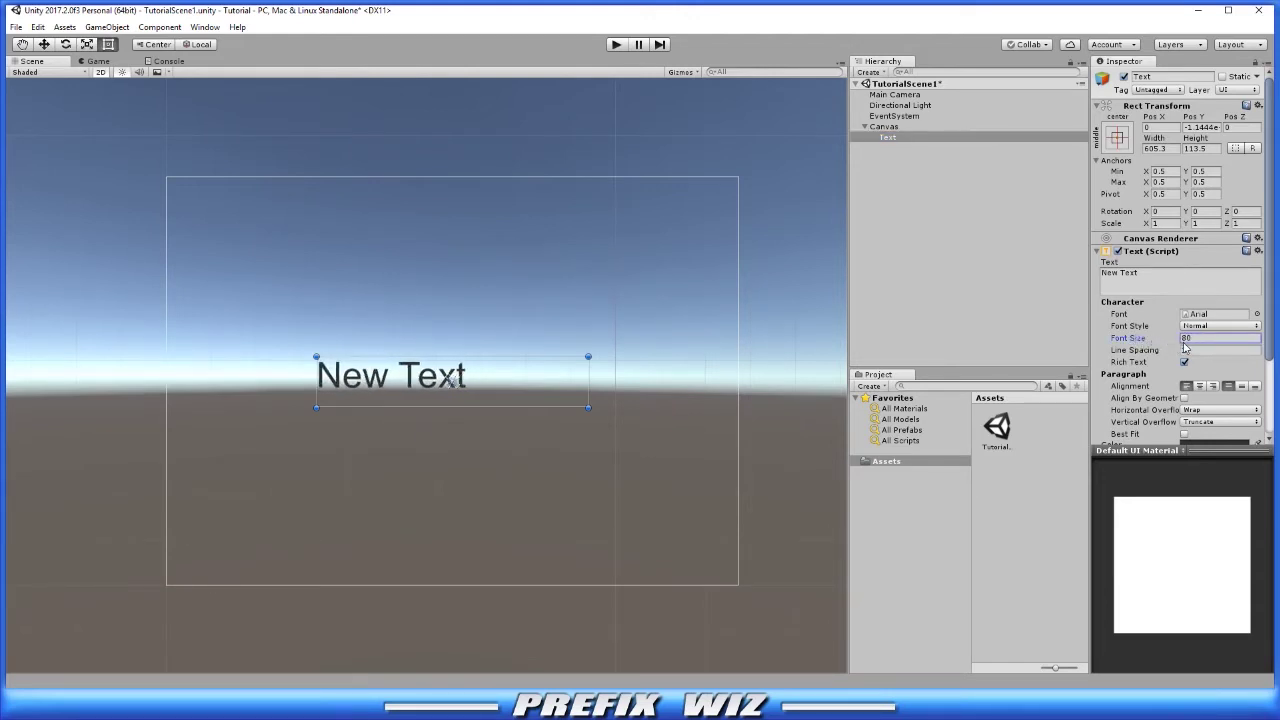
click(1148, 272)
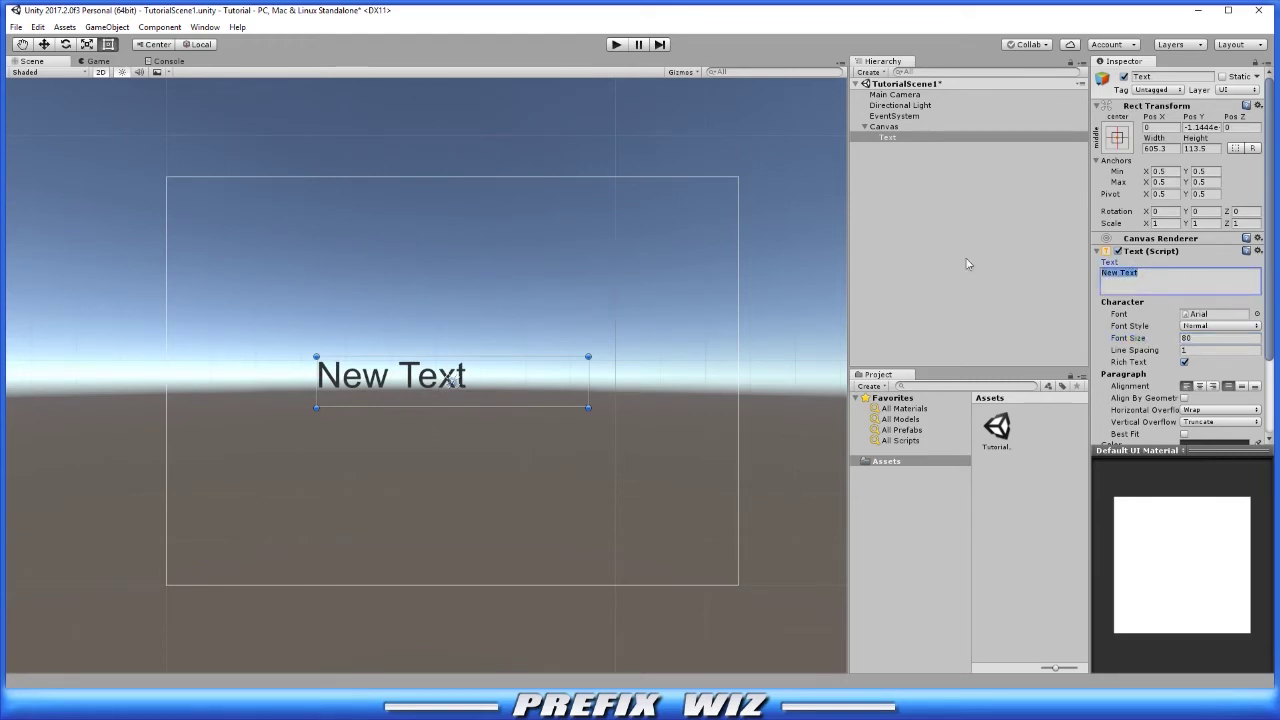
text(Prefix Wiz)
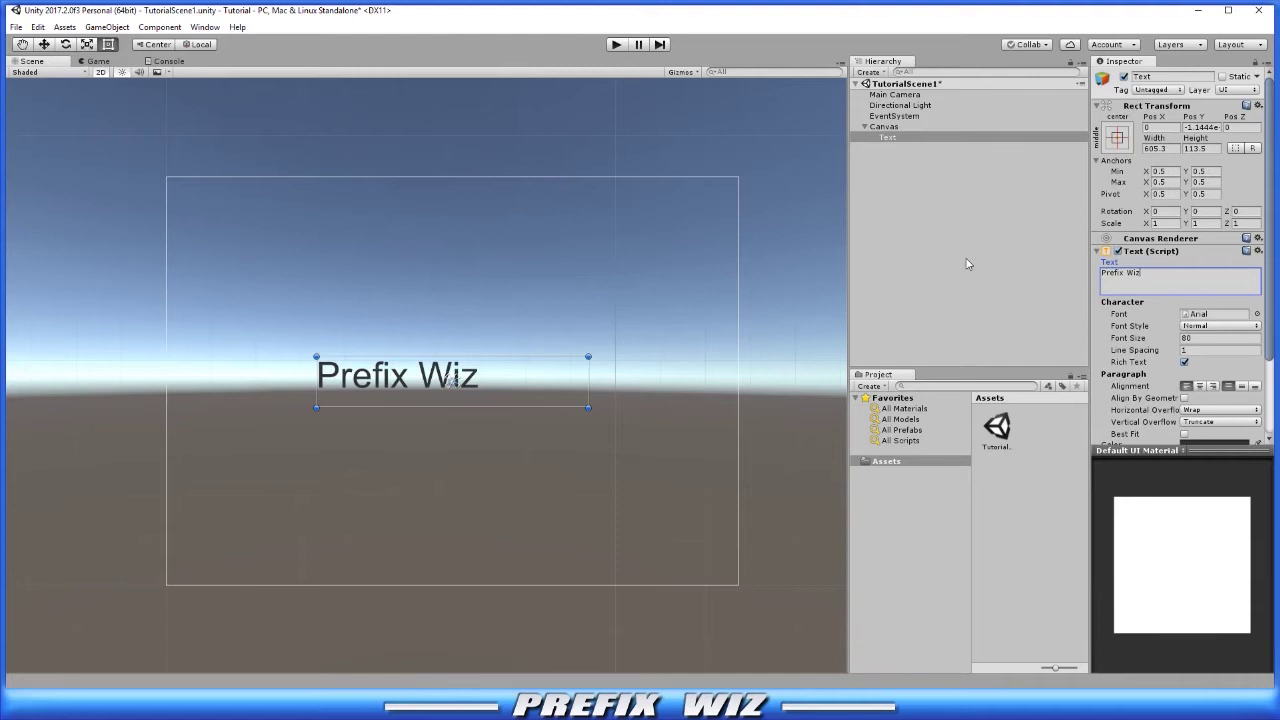
- Increase the text's font size to 89
scroll(500, 371, up, 3)
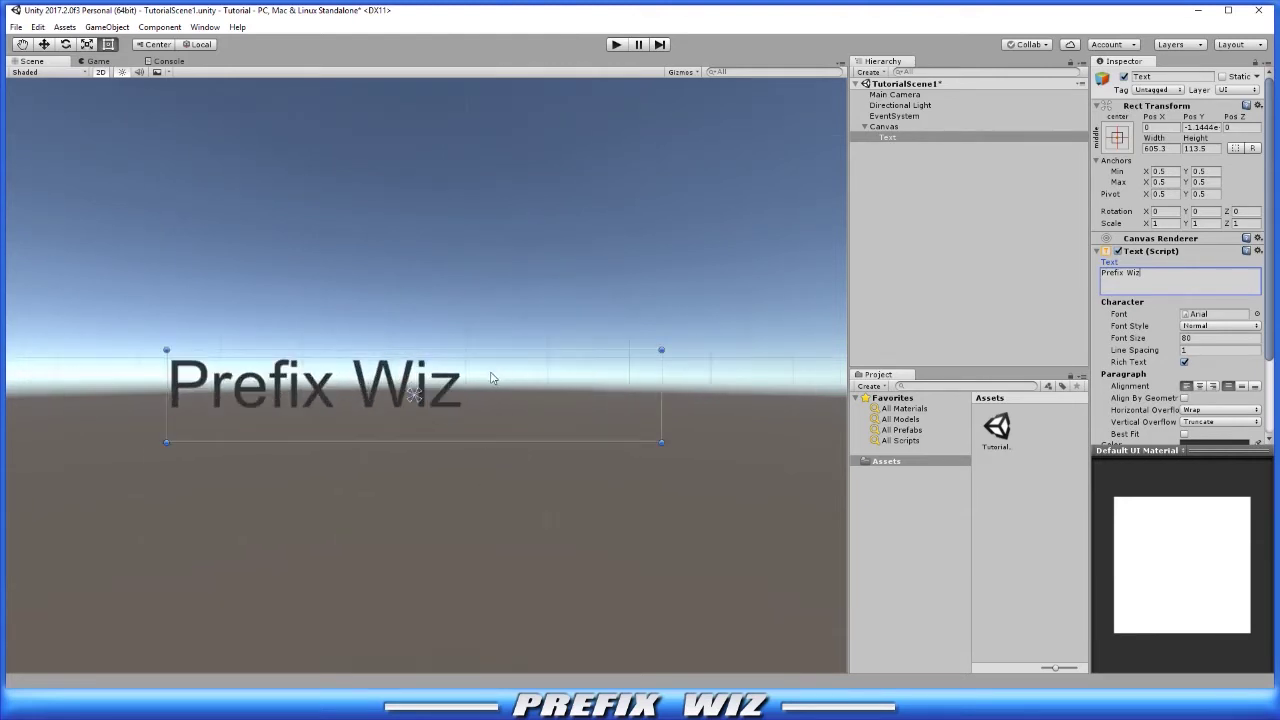
scroll(491, 374, down, 2)
mouse_move(1144, 342)
mouse_down()
mouse_move(1180, 343)
mouse_move(1165, 343)
mouse_up()
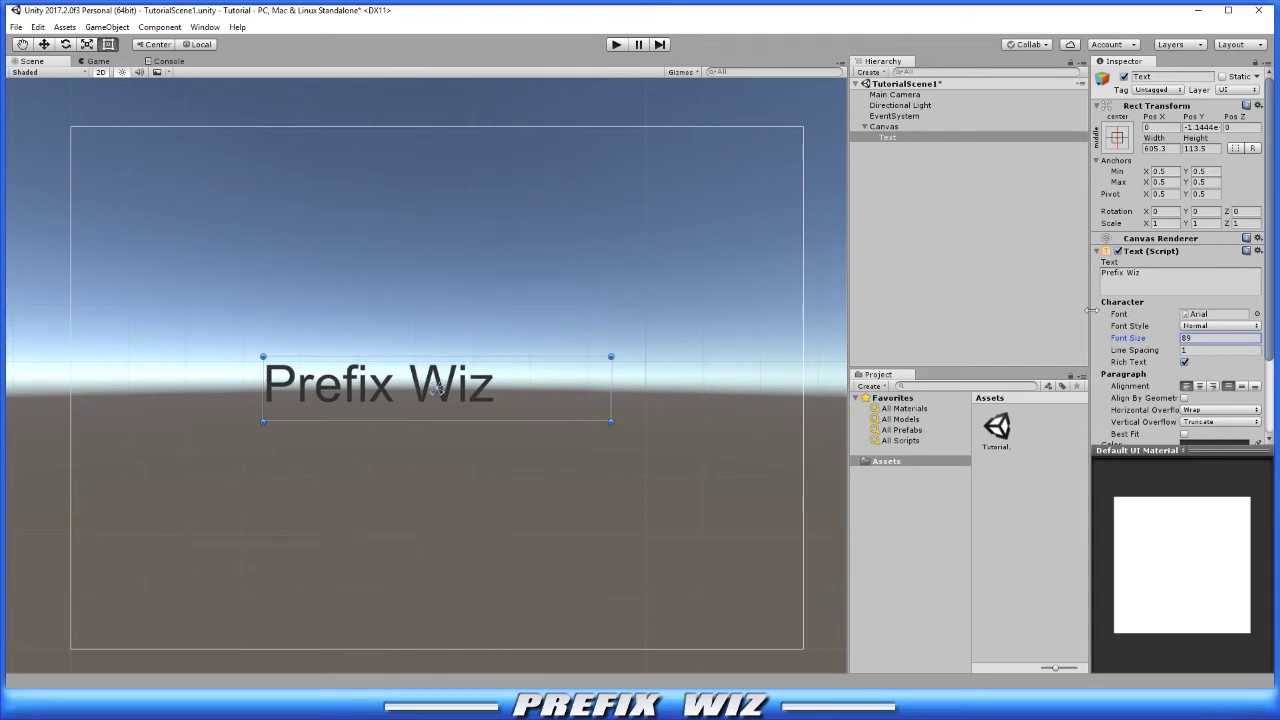
- Check the available fonts, try the Bold, Italic, and Bold And Italic styles on the text, and return it to Normal
click(1257, 314)
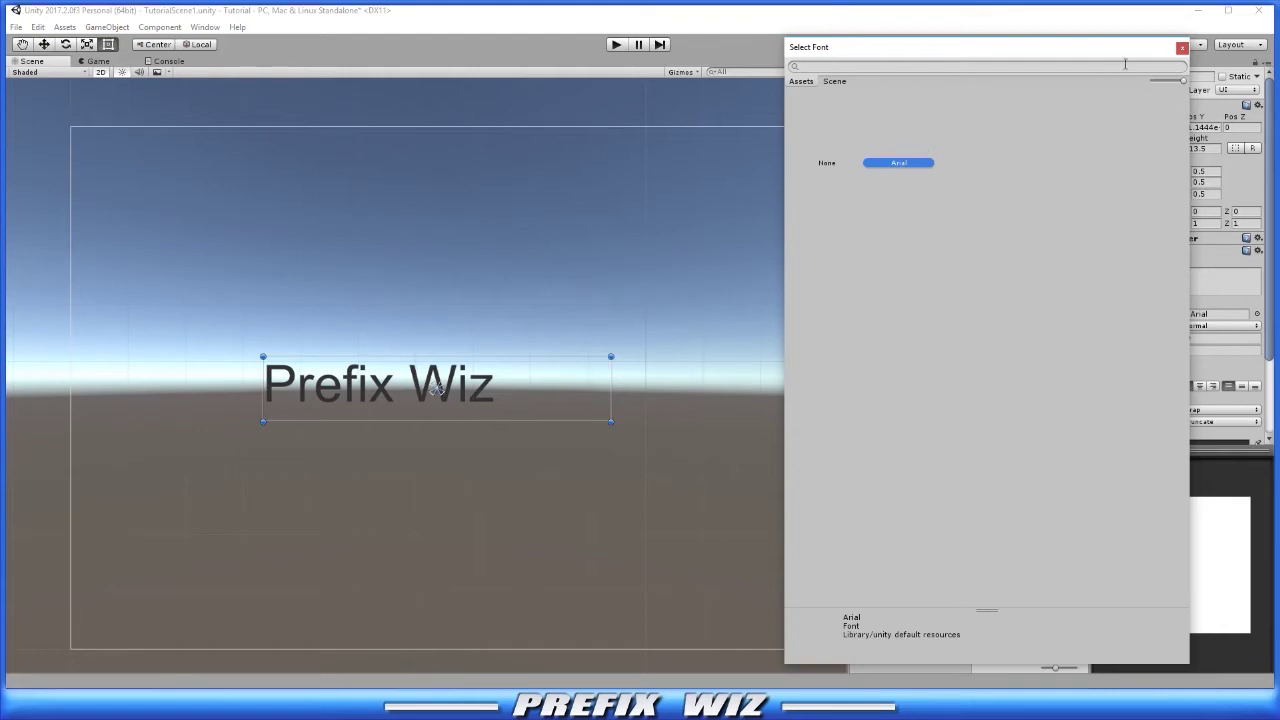
click(1182, 49)
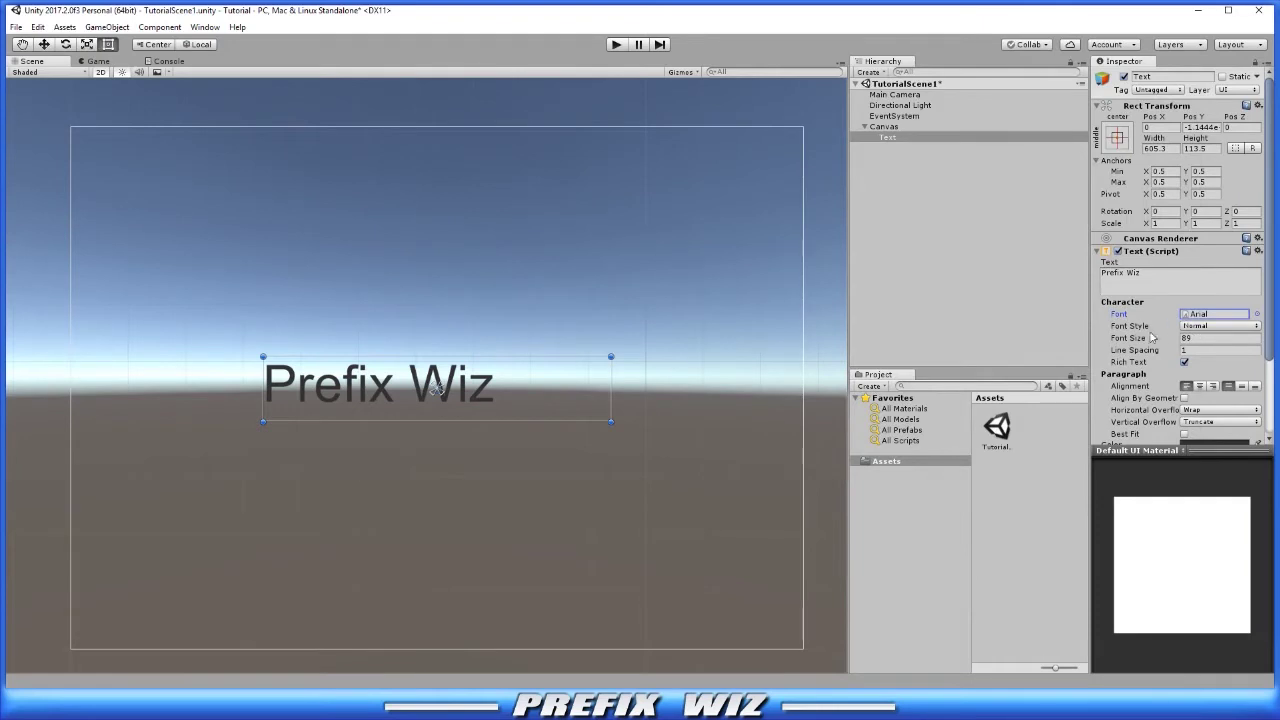
click(1208, 330)
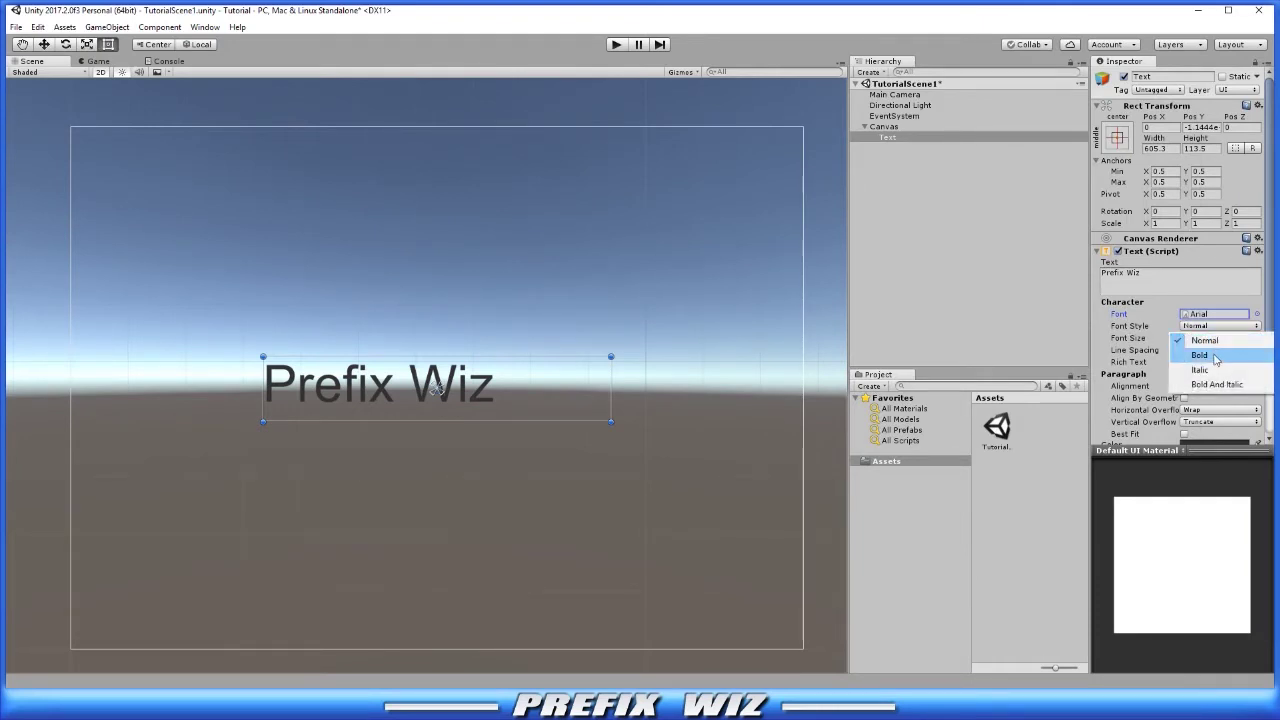
click(1213, 355)
click(1205, 326)
click(1199, 370)
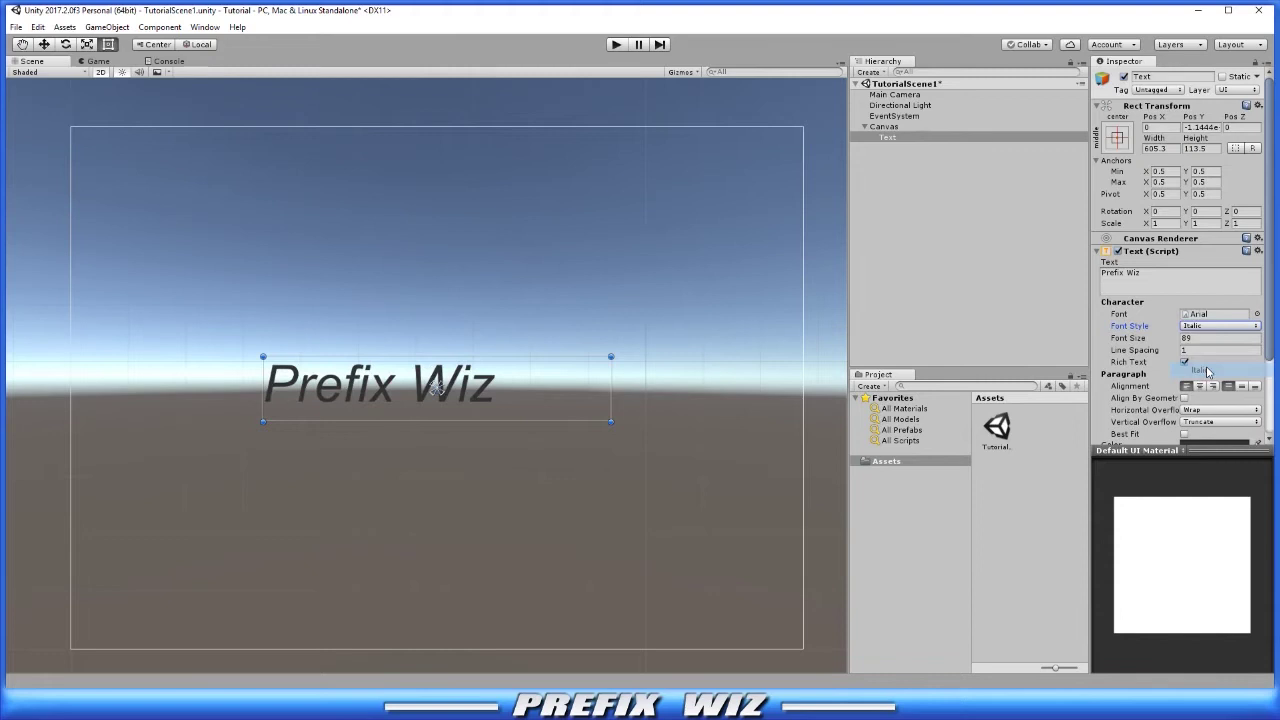
click(1215, 326)
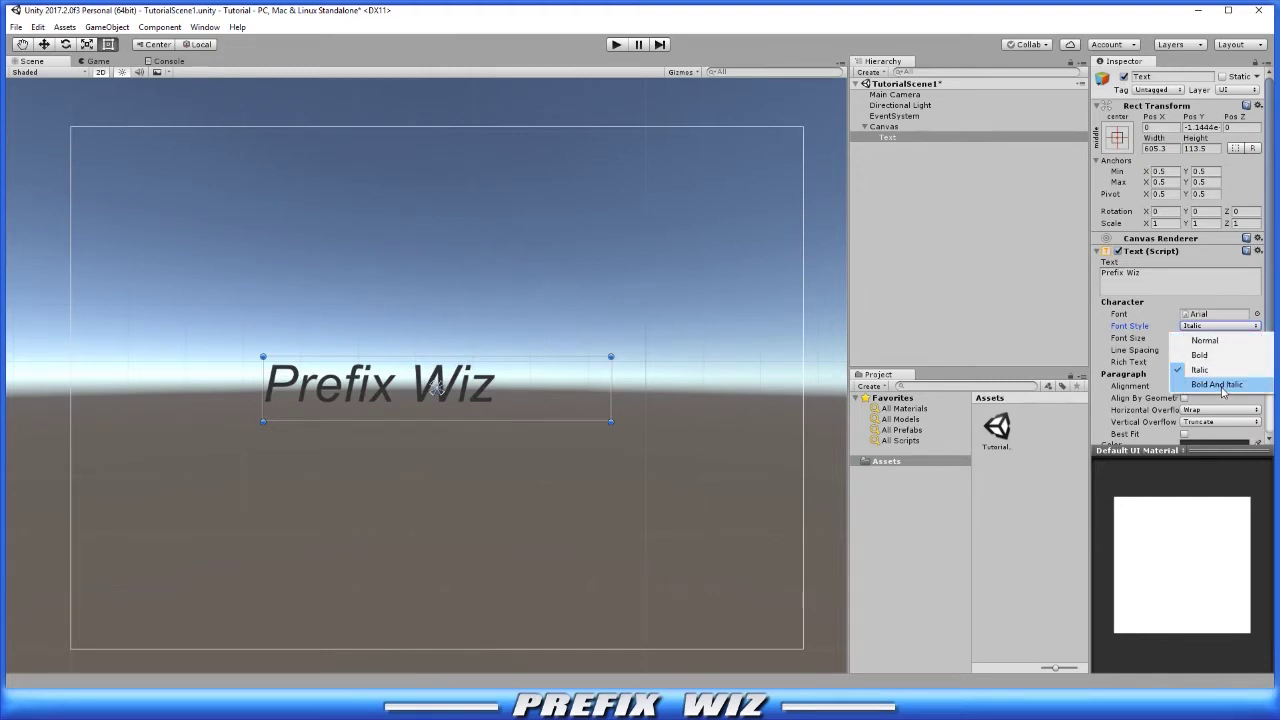
click(1222, 389)
click(1215, 326)
click(1205, 340)
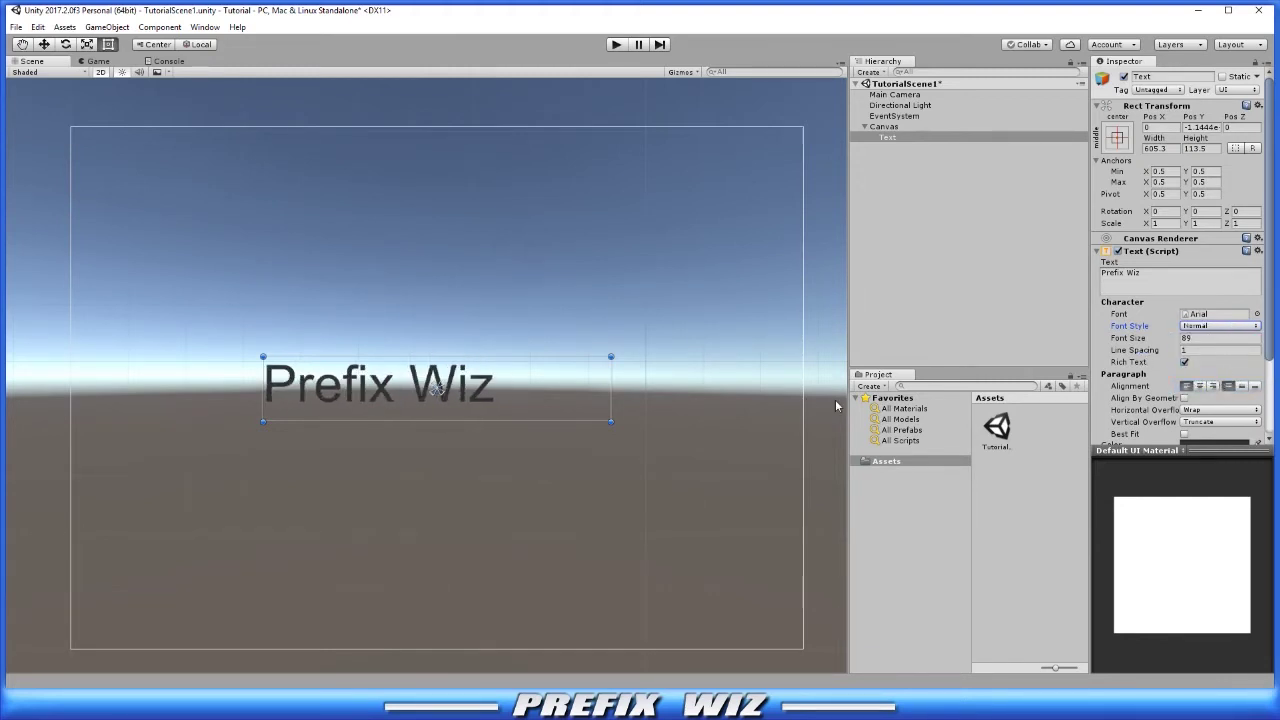
- Enlarge the text box to about 646 by 320 and set the font size to 50
drag(611, 421, 634, 540)
click(511, 386)
click(500, 386)
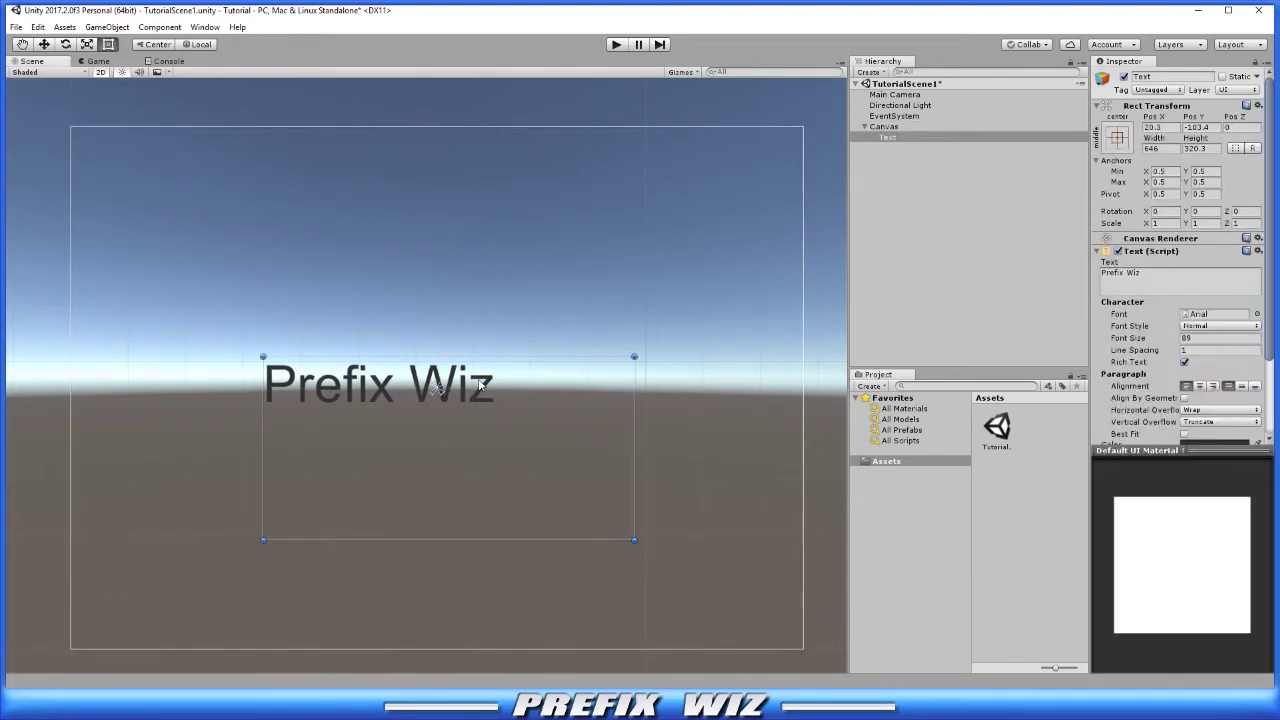
click(1204, 339)
text(50)
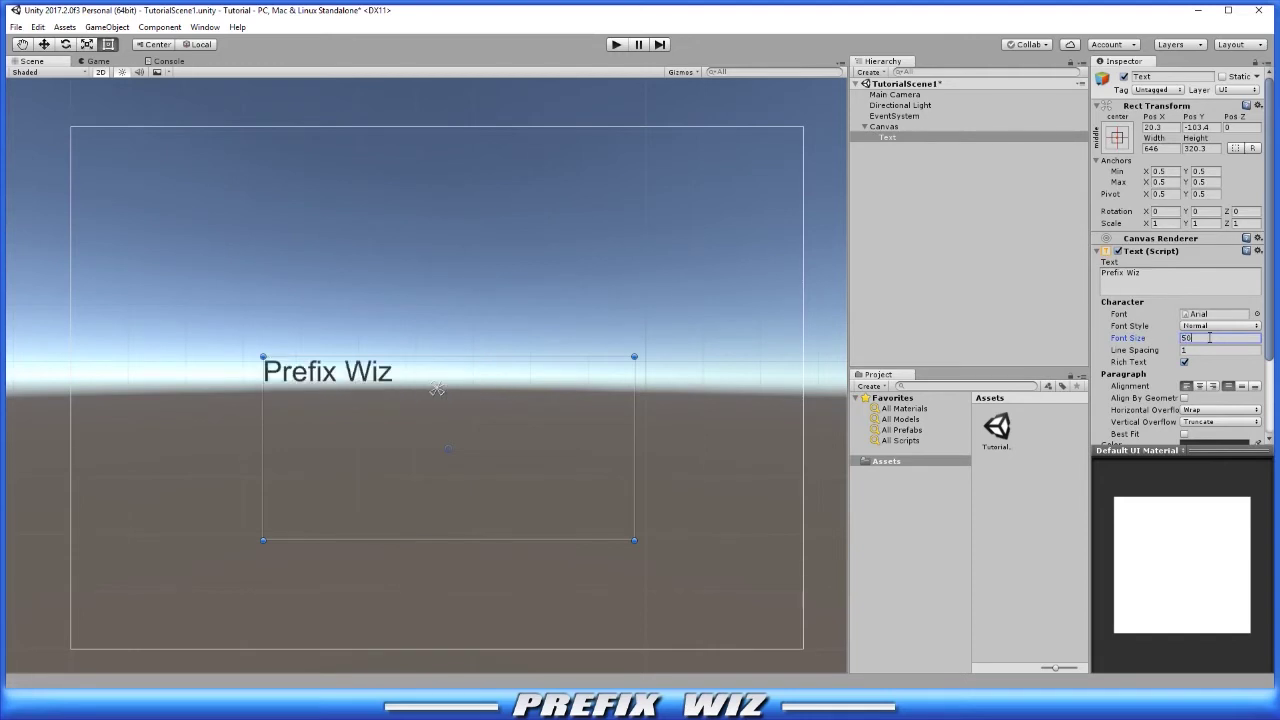
- Add a second line reading "Prefix Wiz" to the text content
click(1155, 274)
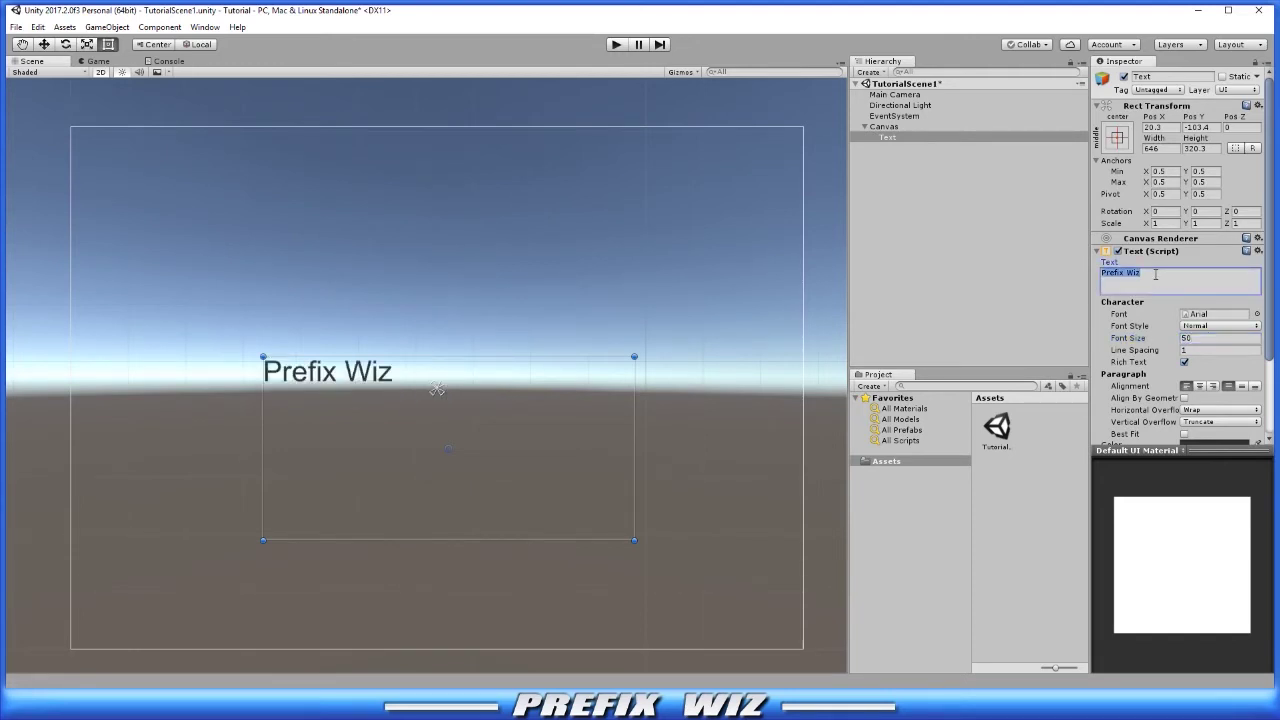
click(1155, 274)
key(Return)
text(P)
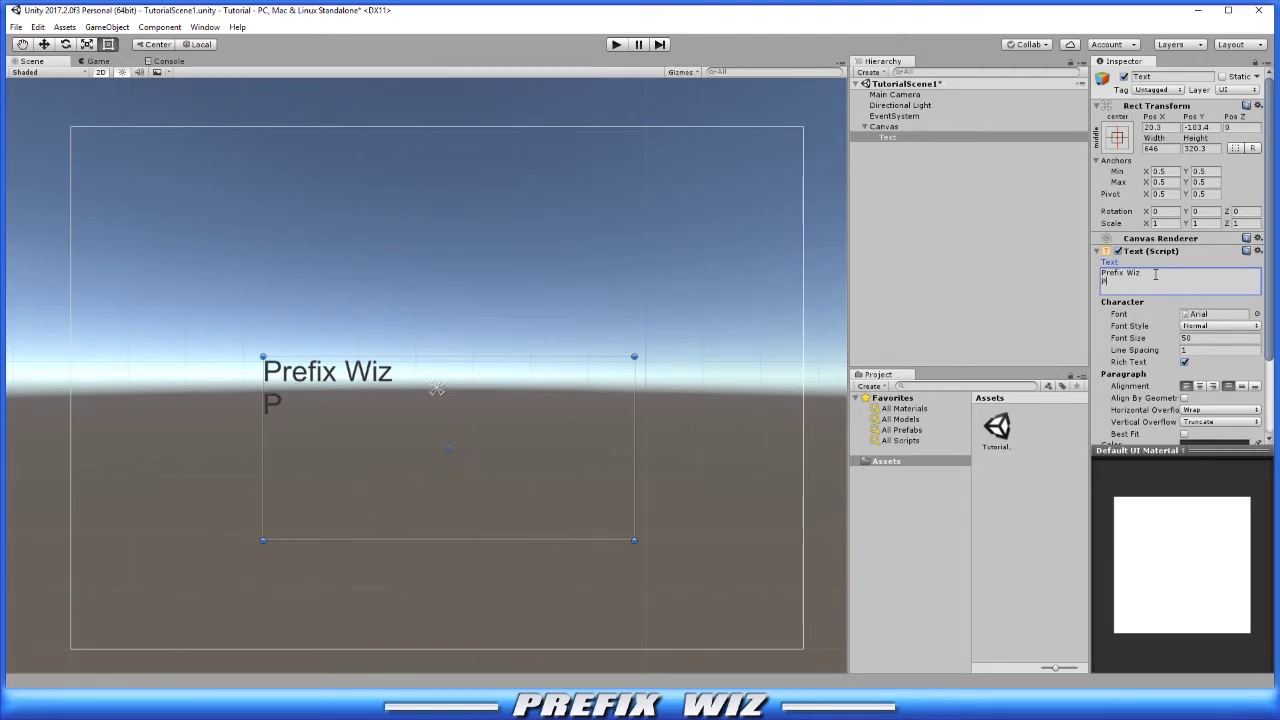
text(refix Wiz)
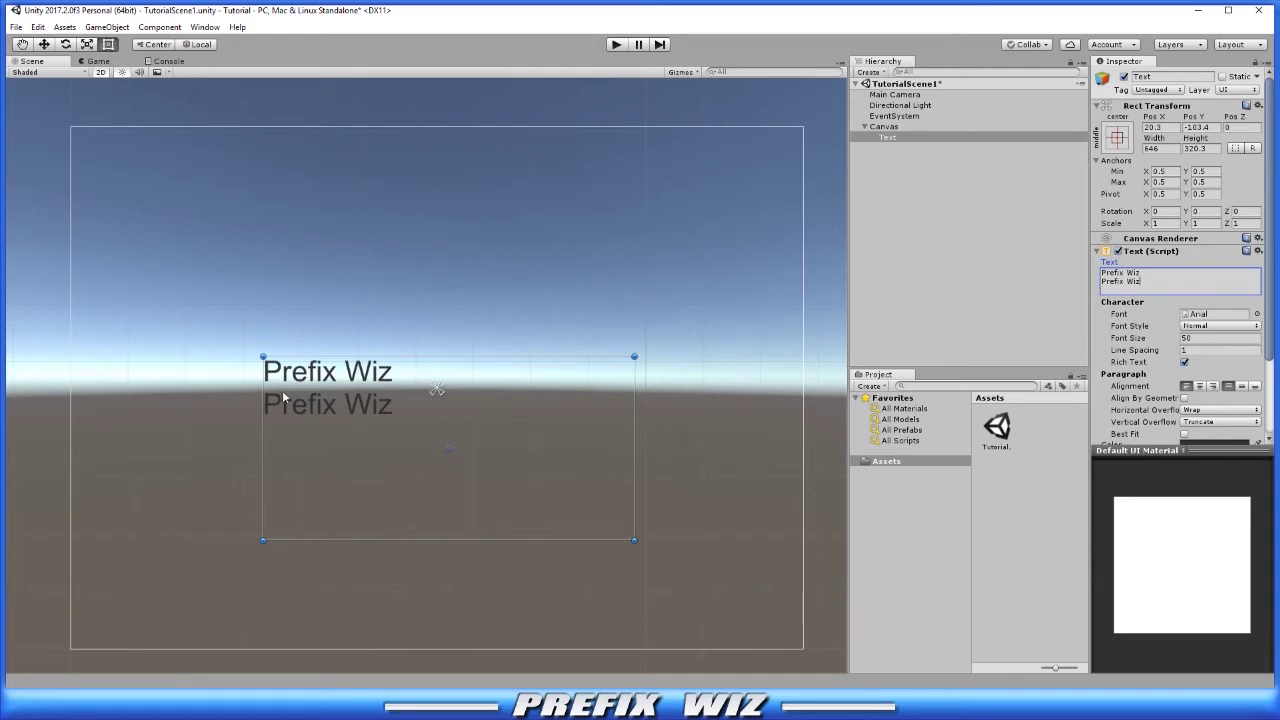
- Try a line spacing of 0.81 on the two lines and set it back to 1
click(1134, 352)
drag(1134, 352, 1105, 364)
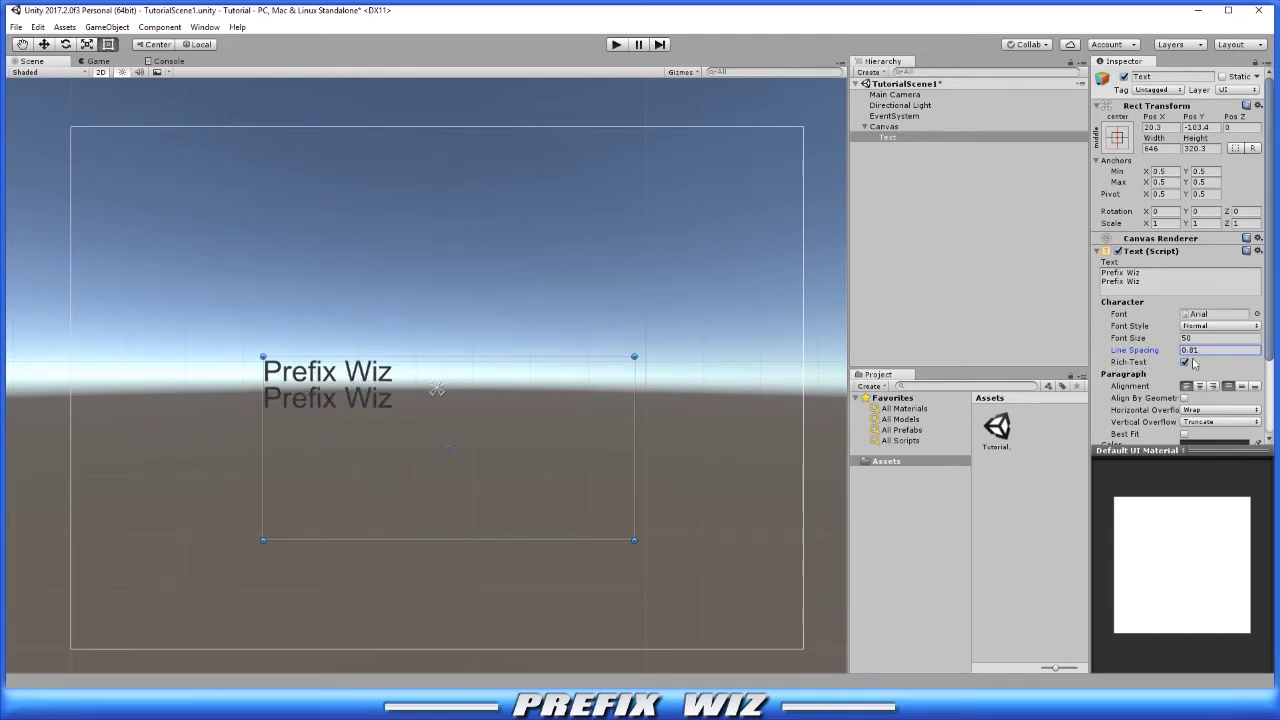
double_click(1217, 354)
text(1)
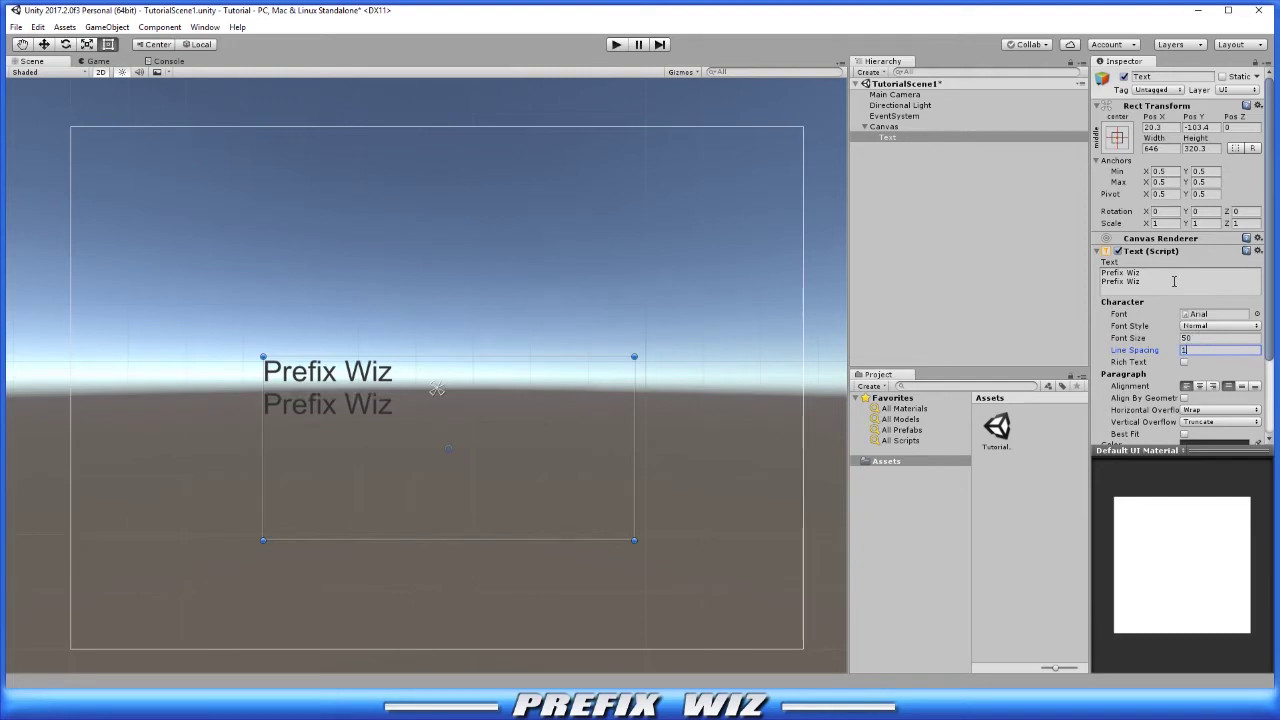
- Turn off Rich Text and change the first line to "<b>Prefix Wiz</b>"
click(1184, 362)
drag(1154, 272, 1101, 274)
text(<b>Prefix Wiz</b>)
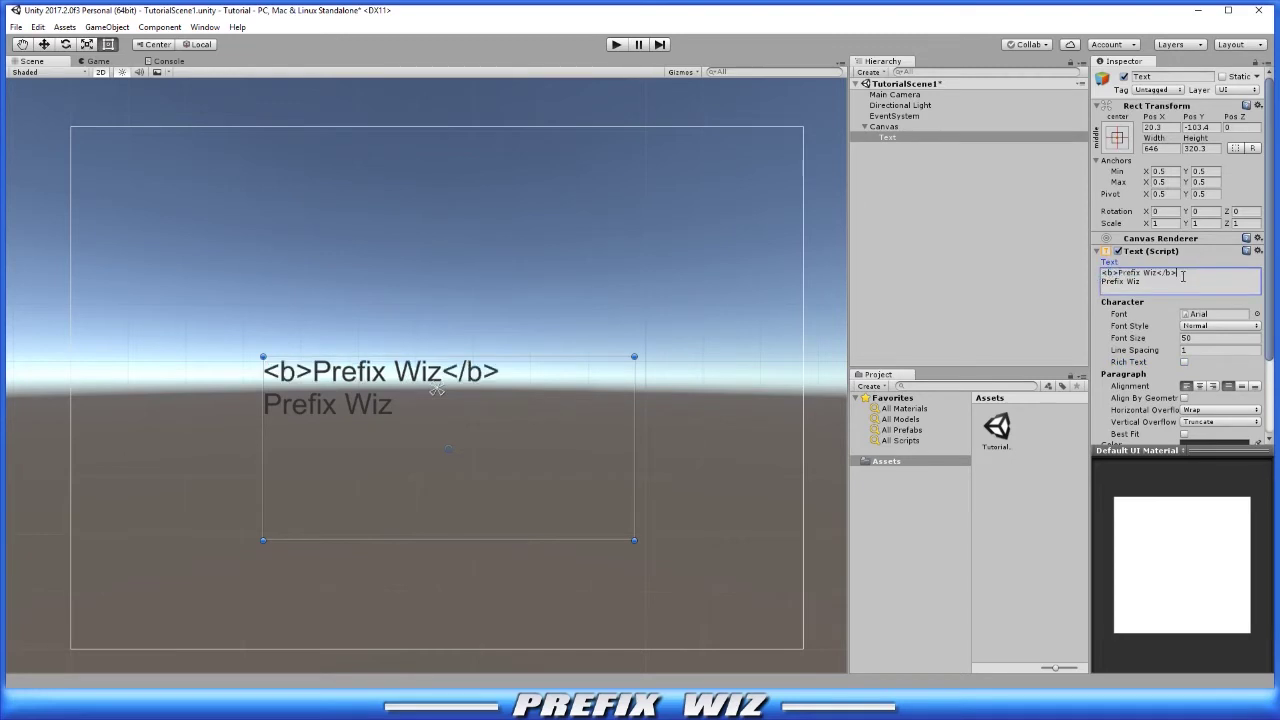
- Toggle Rich Text on to preview the bold tags and turn it off again
click(1185, 364)
click(1185, 364)
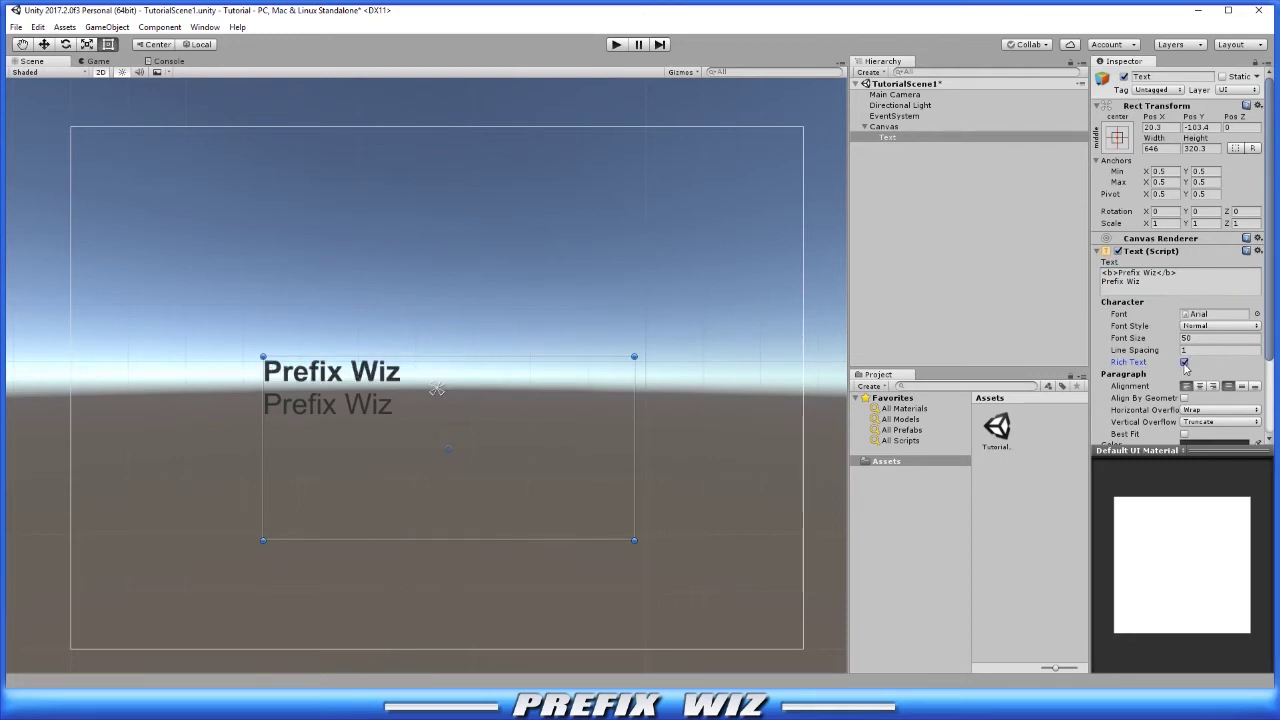
click(1184, 362)
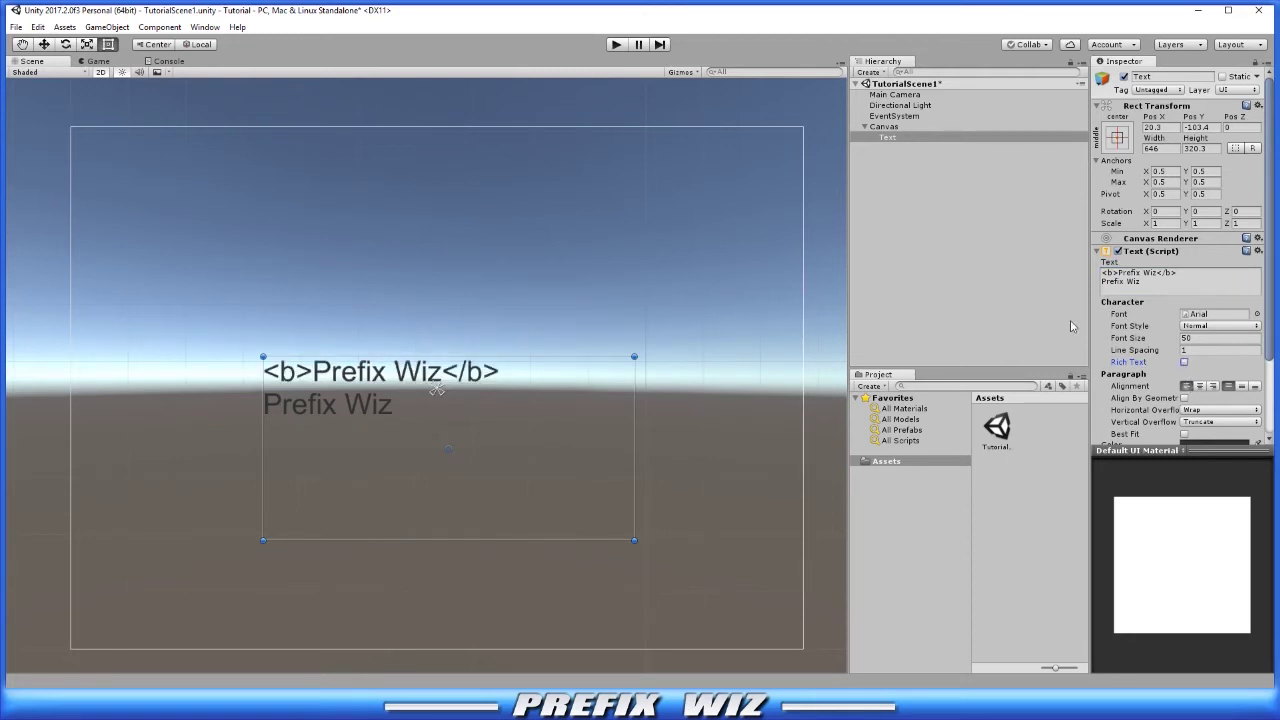
- Try right alignment, and centre the text both horizontally and vertically in its box
click(1200, 387)
click(1212, 387)
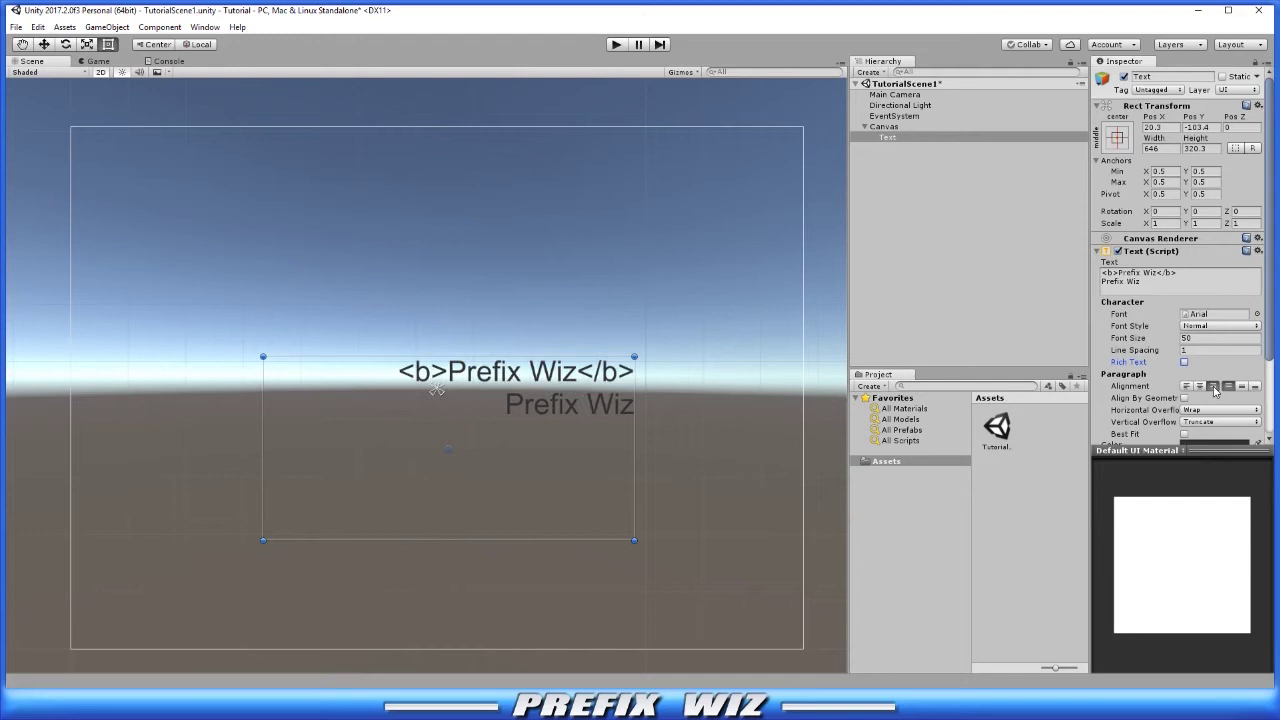
click(1199, 387)
click(1242, 387)
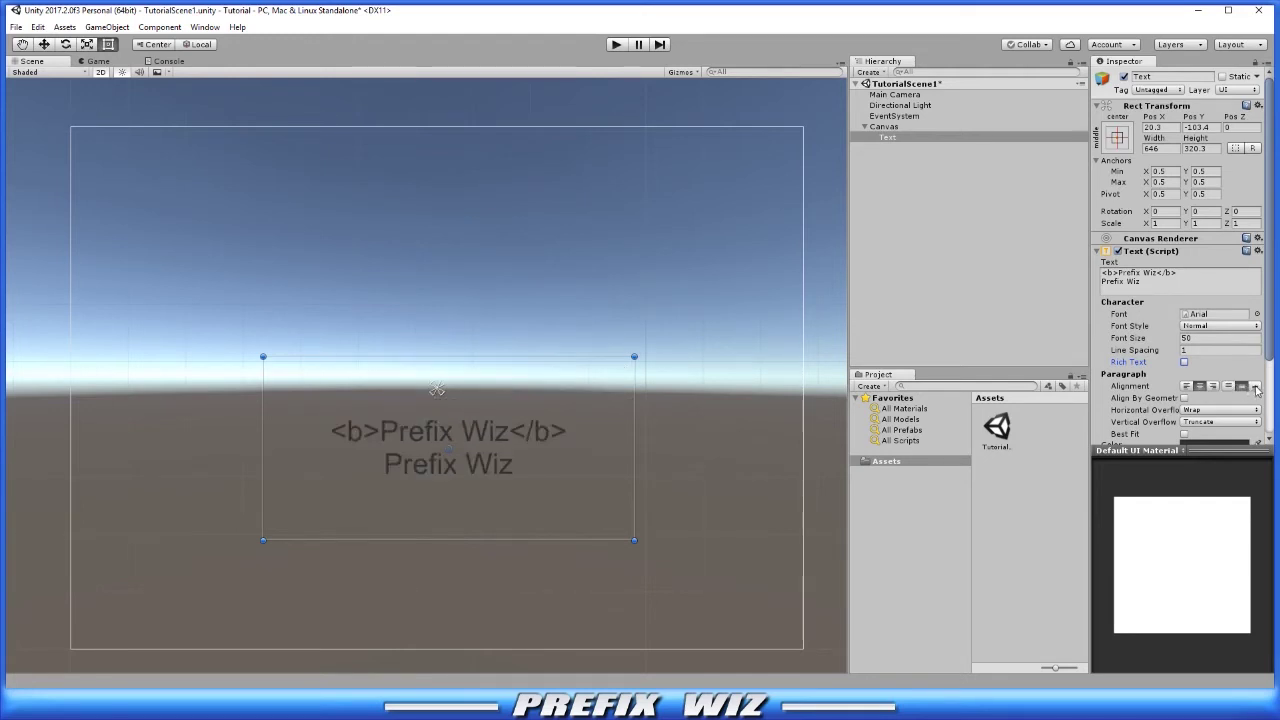
- Toggle Align By Geometry on and off to compare the text placement, leaving it off
click(1185, 398)
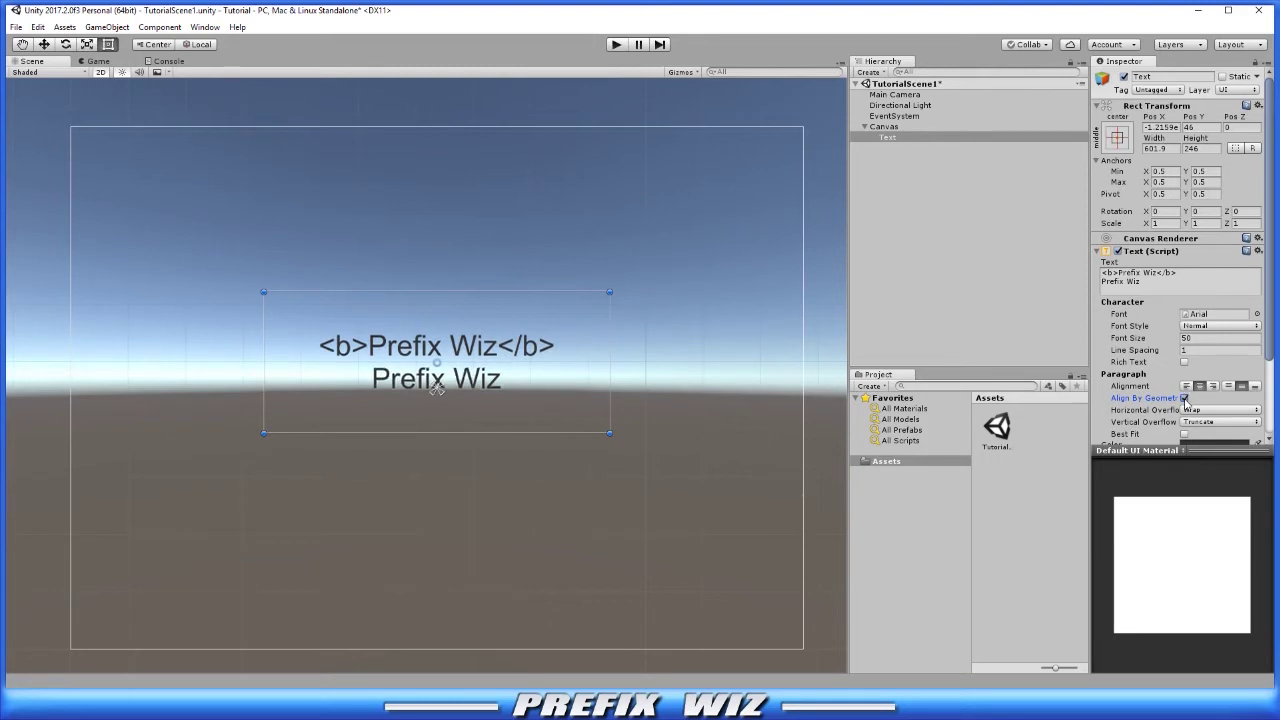
click(1185, 398)
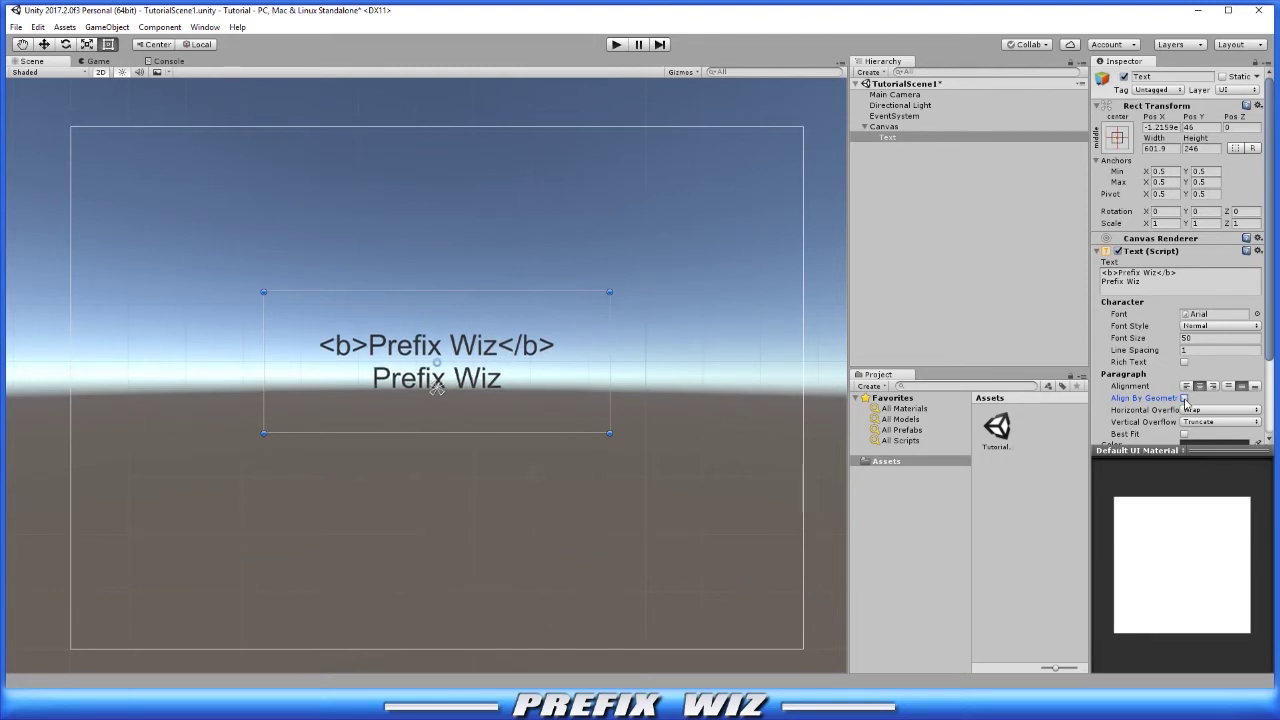
click(1185, 398)
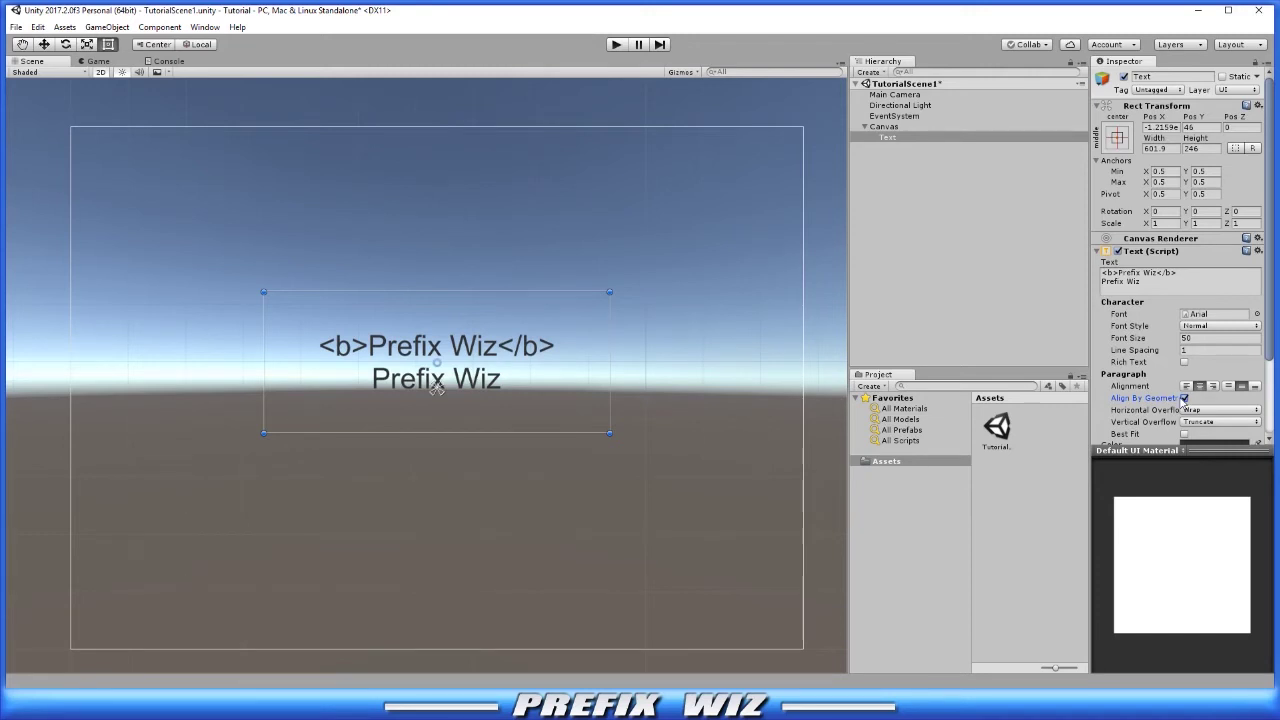
click(1185, 398)
- Review the Horizontal Overflow options of the text and keep Wrap
scroll(1125, 333, down, 2)
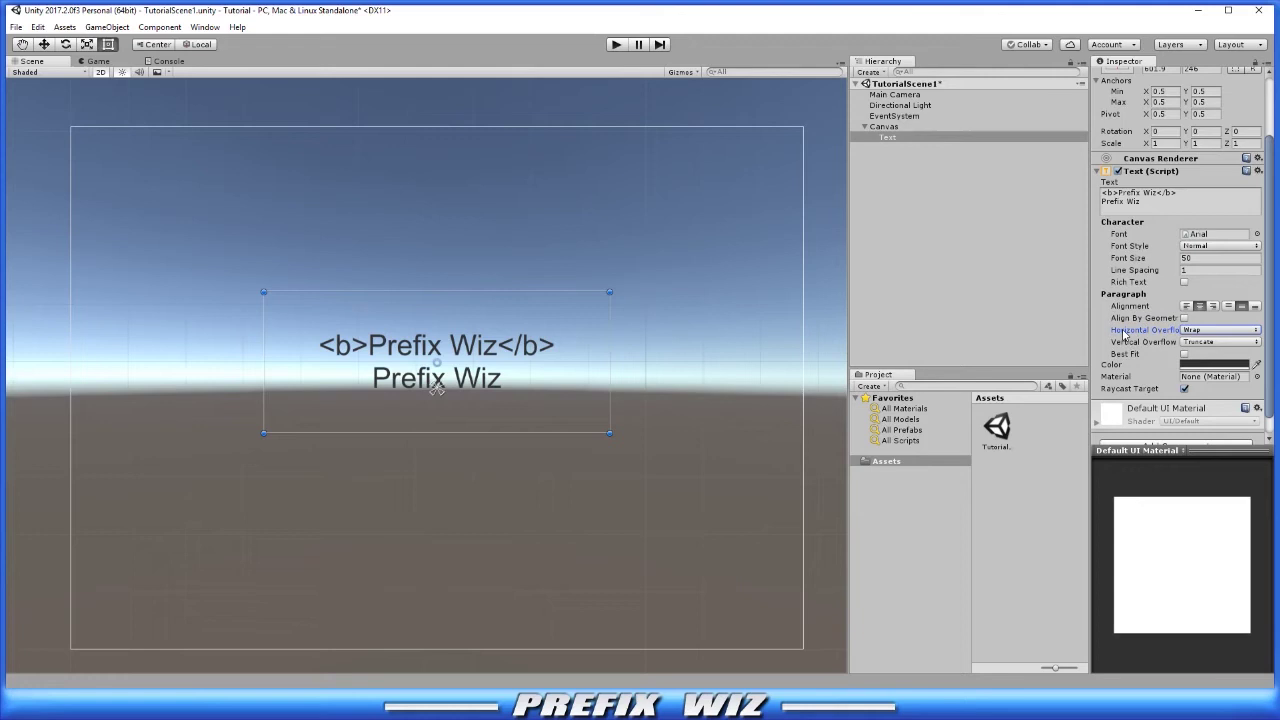
click(1212, 330)
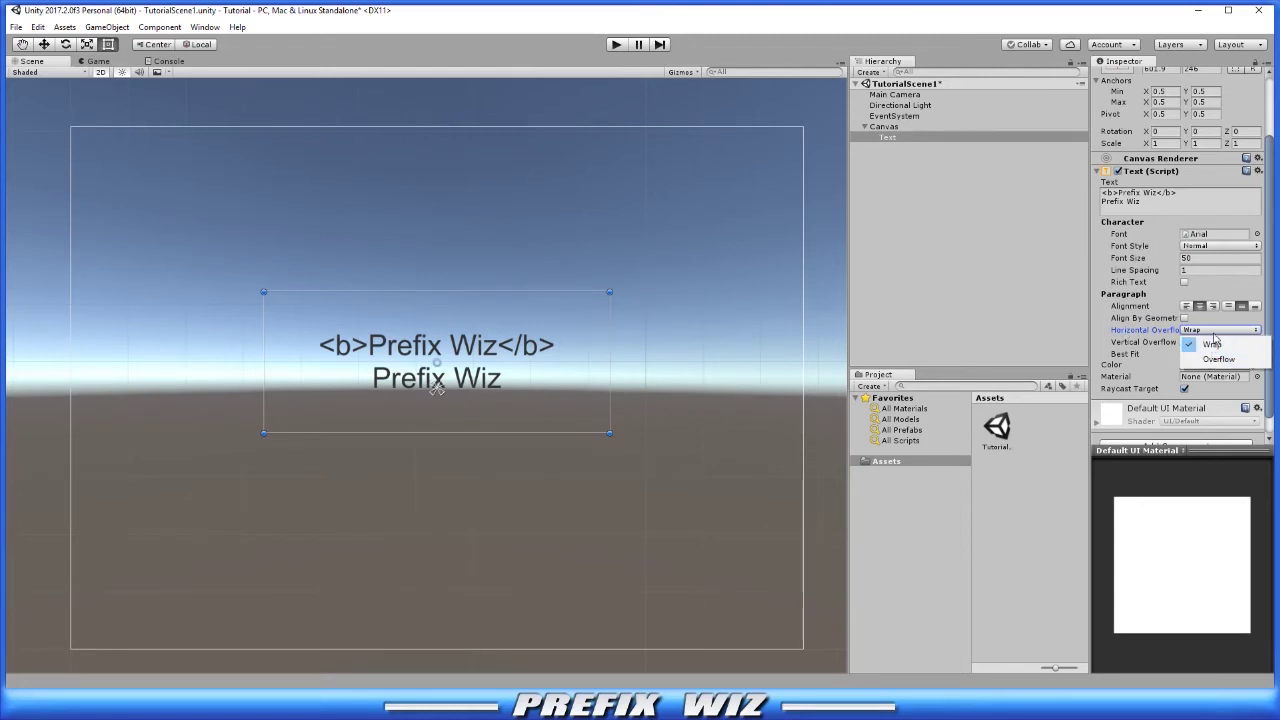
click(1208, 345)
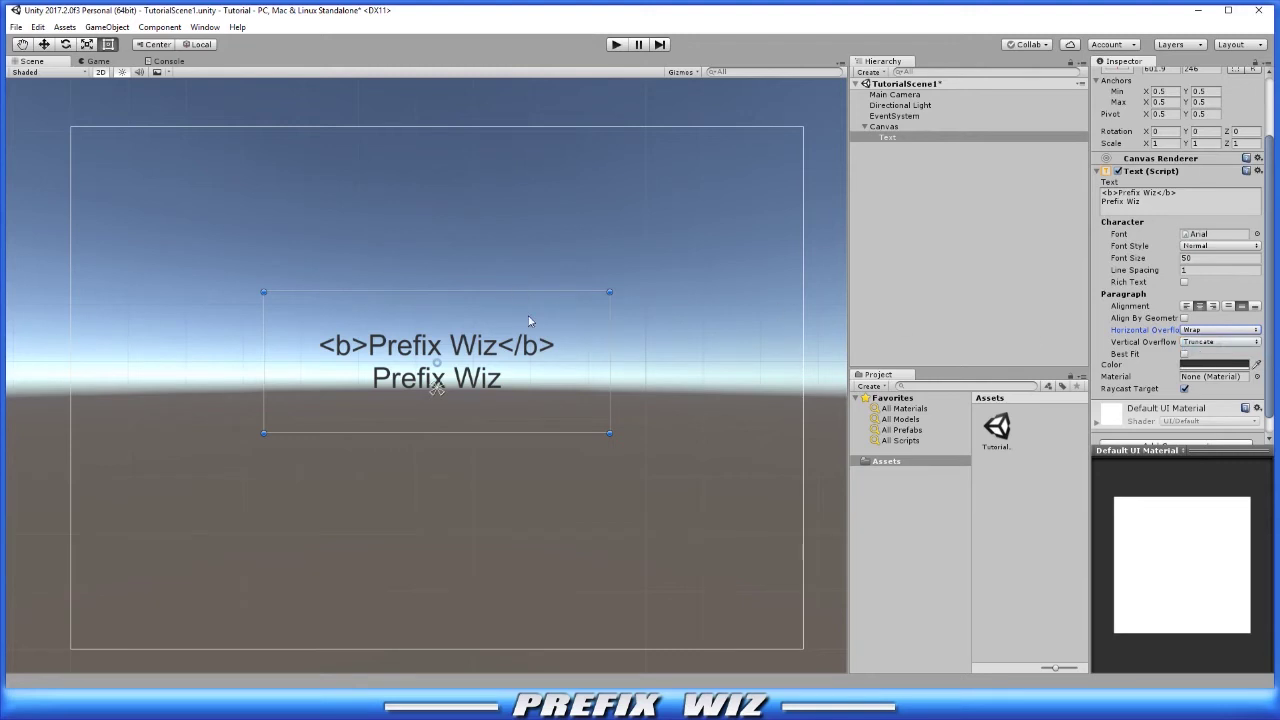
- Replace the text content with a long unbroken string of lowercase "a" characters that exceeds the text box
scroll(1218, 426, up, 3)
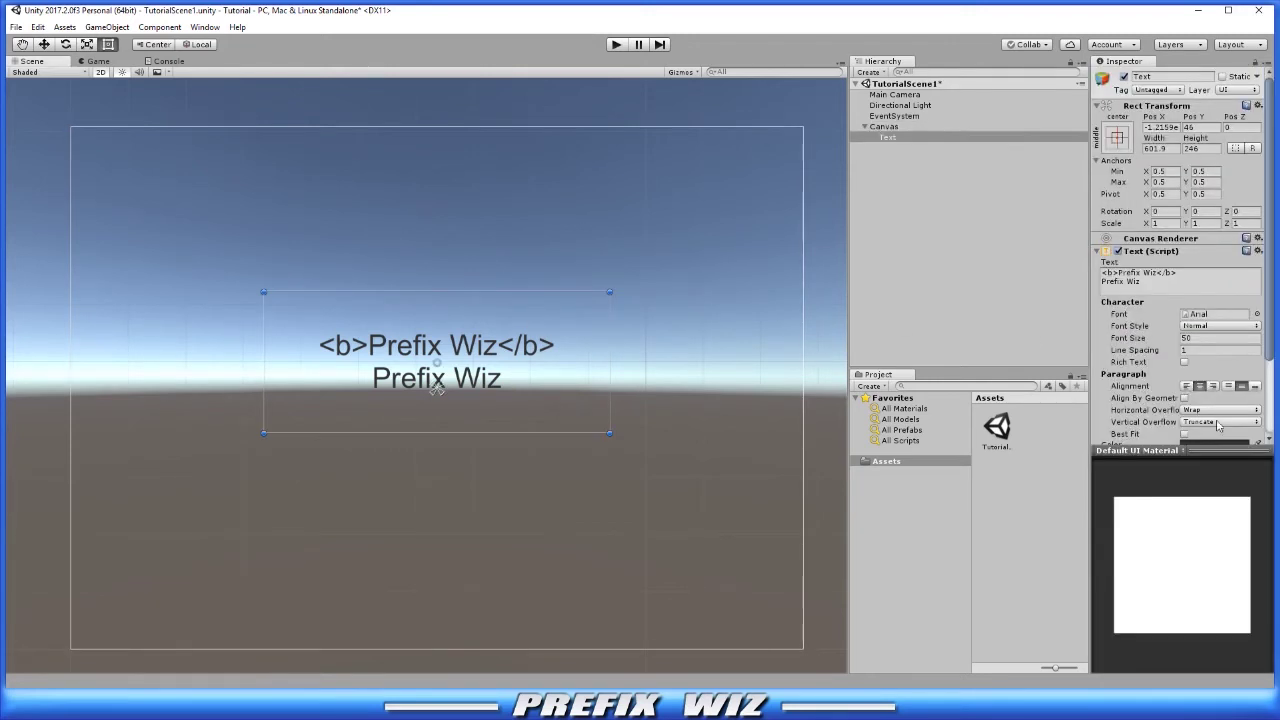
click(1158, 272)
key(ctrl+a)
text(a)
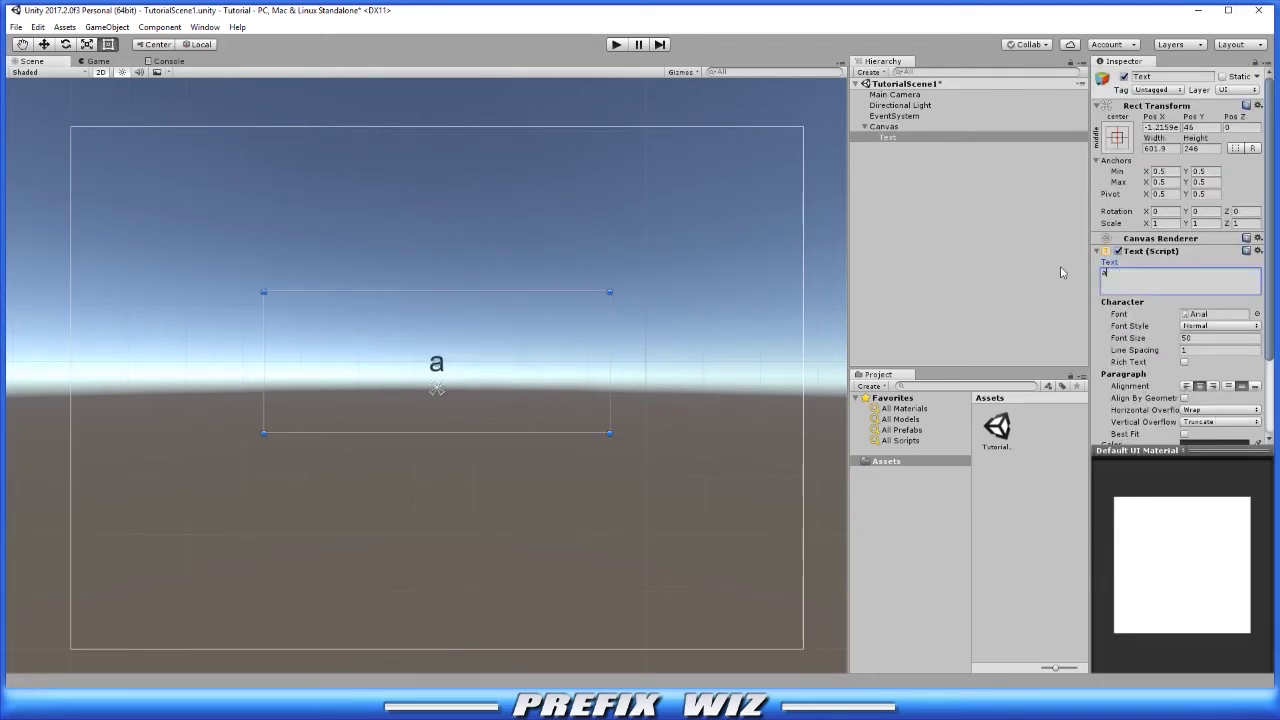
text(aaaaaaaaaaaaaaaaaaaaaaaaaaaaaa)
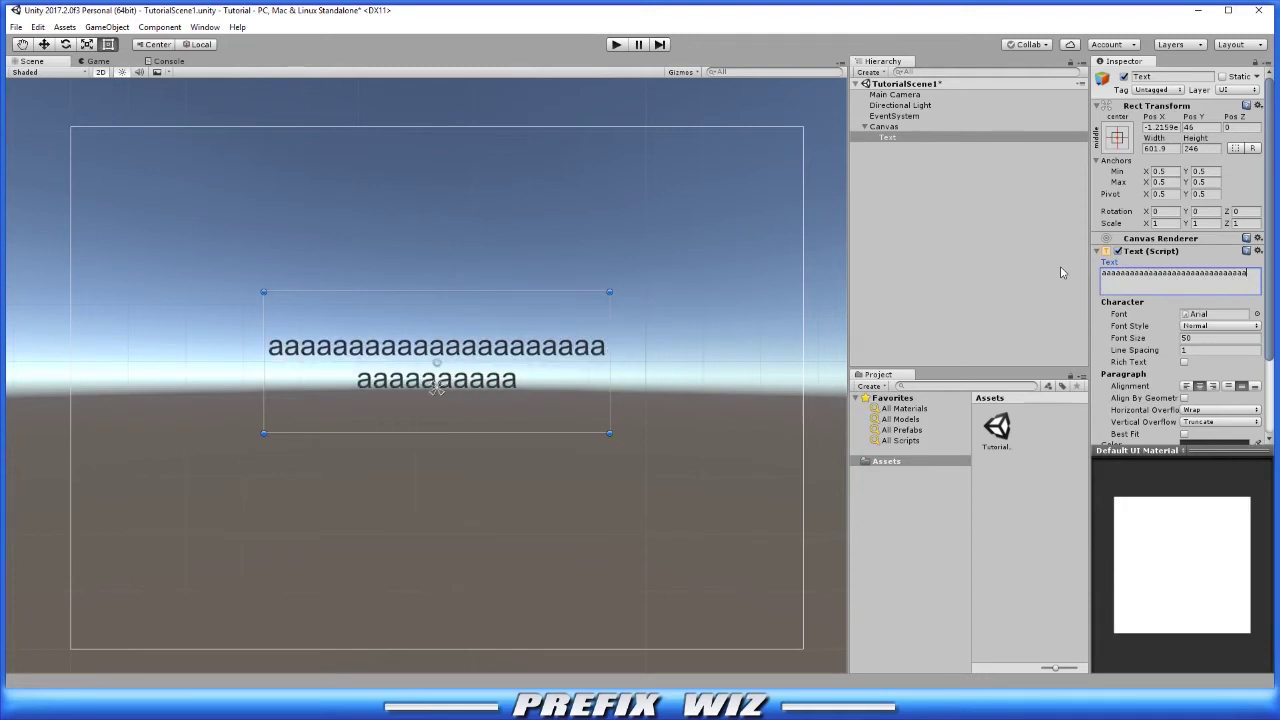
text(aaaaaaaaaaaaaaaaaaaaaaaaaaaaaaaaaaaaaaaaaaaaaaaaaaaaaaaaaaaaaaaaaaaaaaaaaaaaaaaaaaaaaaaaaaaaaaaaaaaaaaaaaaaaaaaaaaaa)
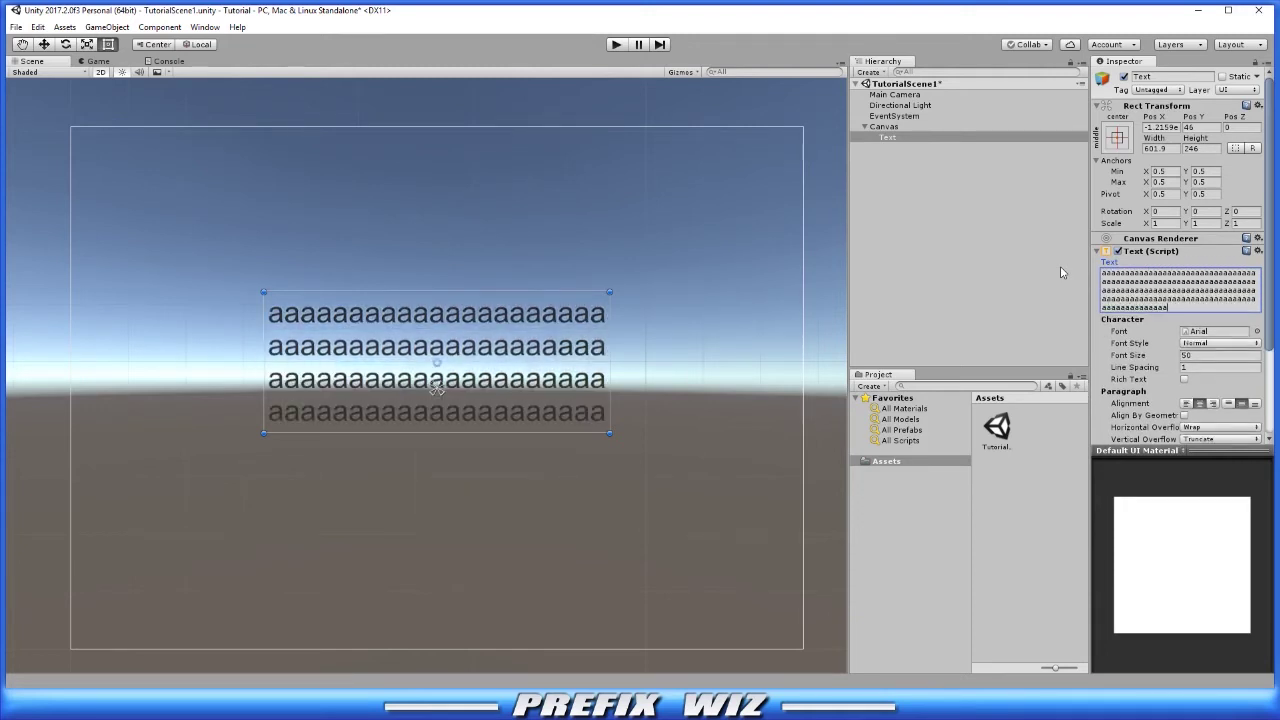
text(aaaaaaaaaaaaaaaaaaaaaaaaaaaaaaaaaaaaaaaaaaaaaa)
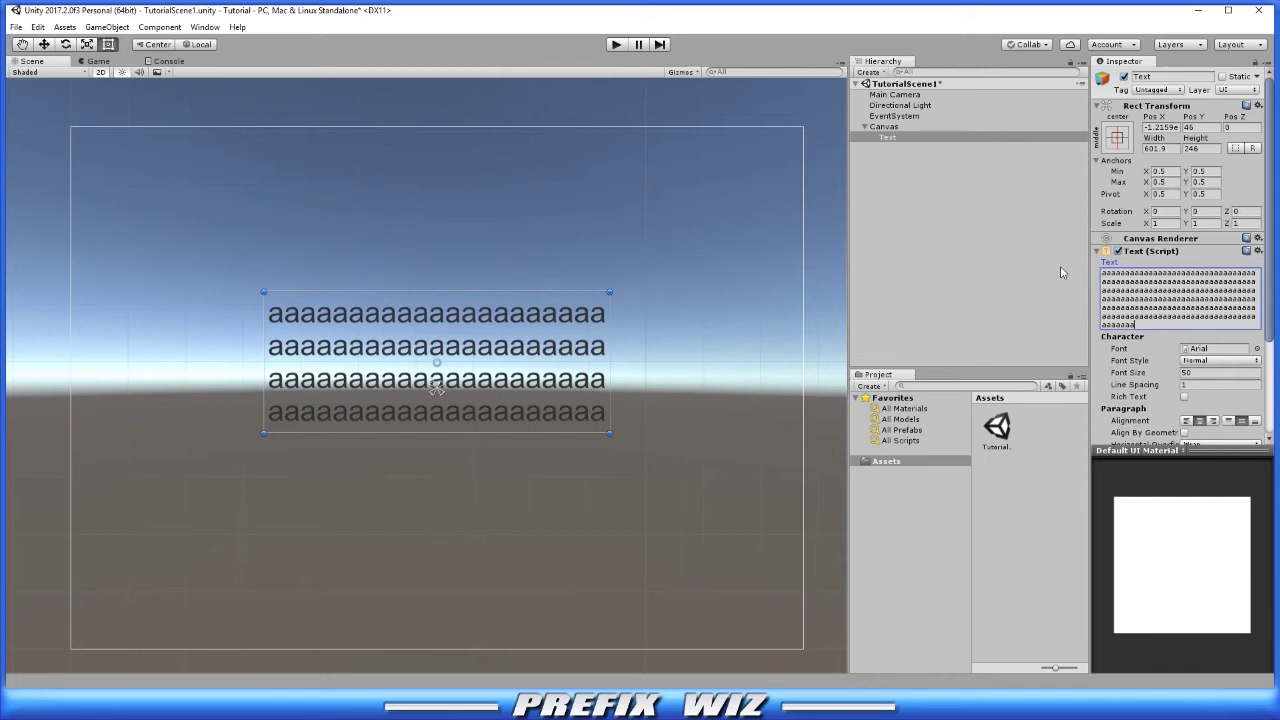
text(aaaaaaaaaaaaaaaaaaaaaaaaaaaaaaaaaaaaaaaaaaaaaaaaaaaaaaaaaaaaaaaaaaaaaaaaaaaaaaaaaaaaaaaaaaaa)
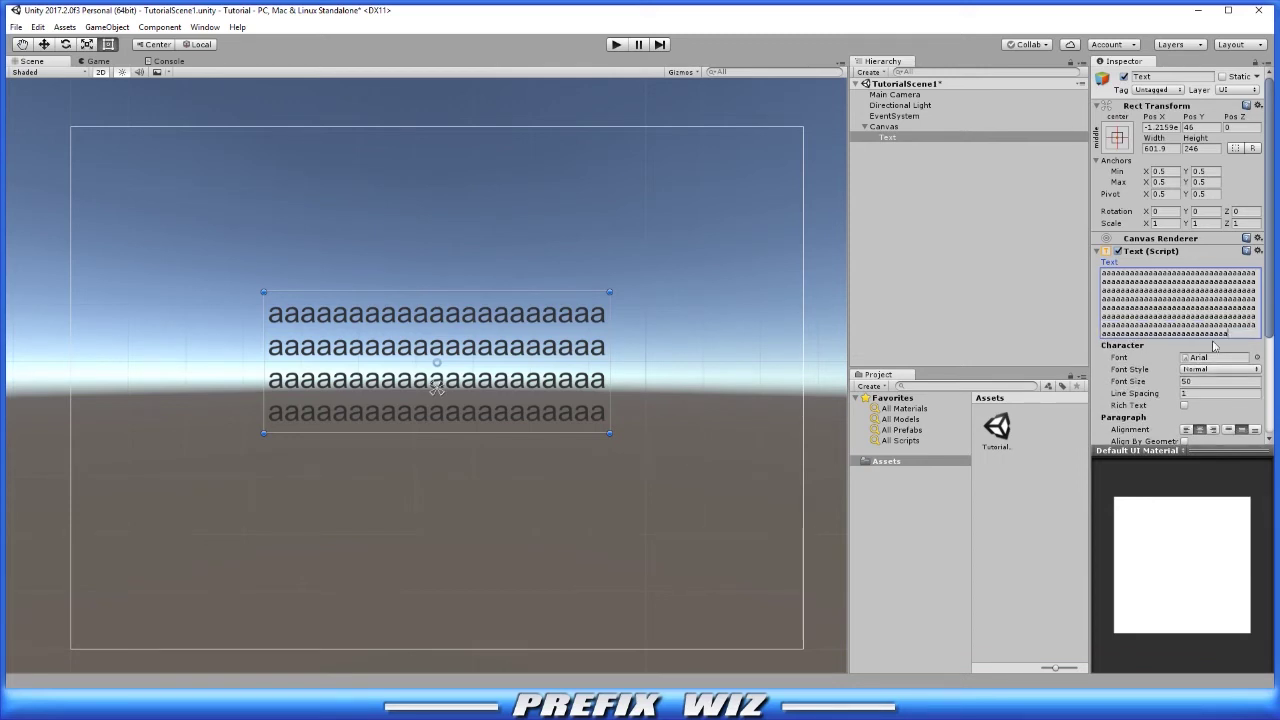
- Try Overflow for Horizontal Overflow and return it to Wrap, and try Overflow for Vertical Overflow
scroll(1214, 345, down, 3)
click(1218, 334)
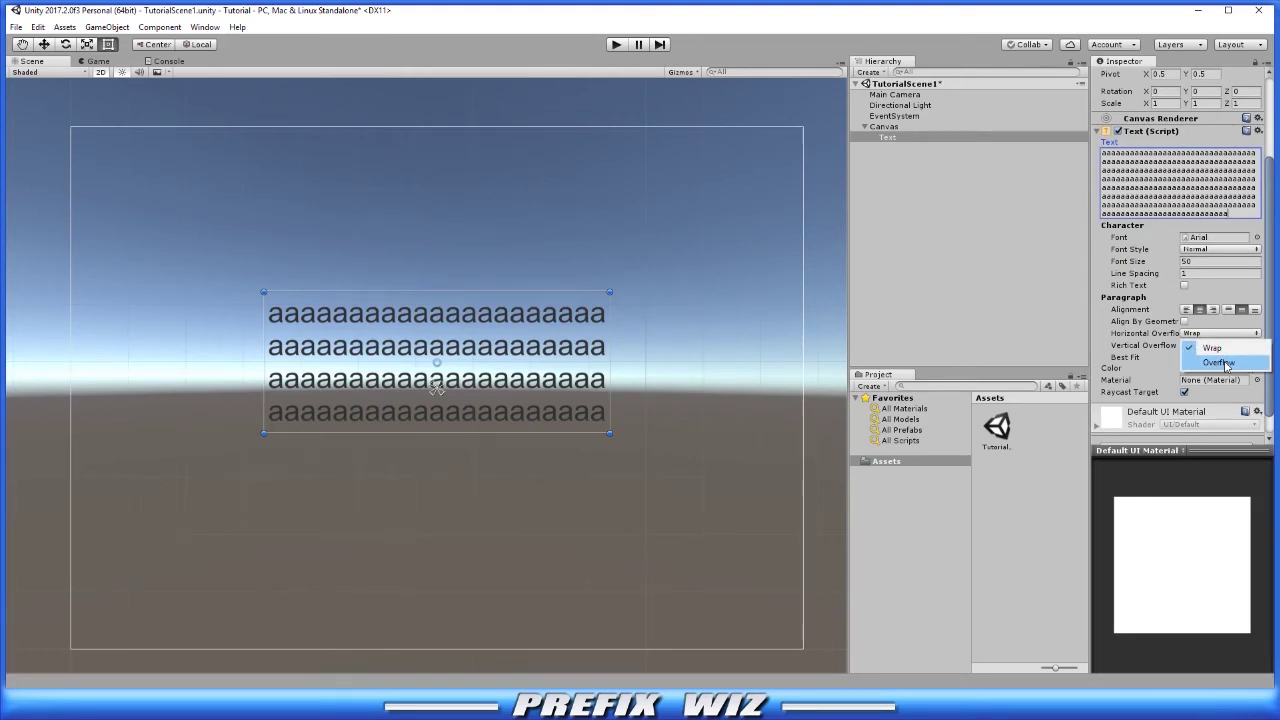
click(1226, 364)
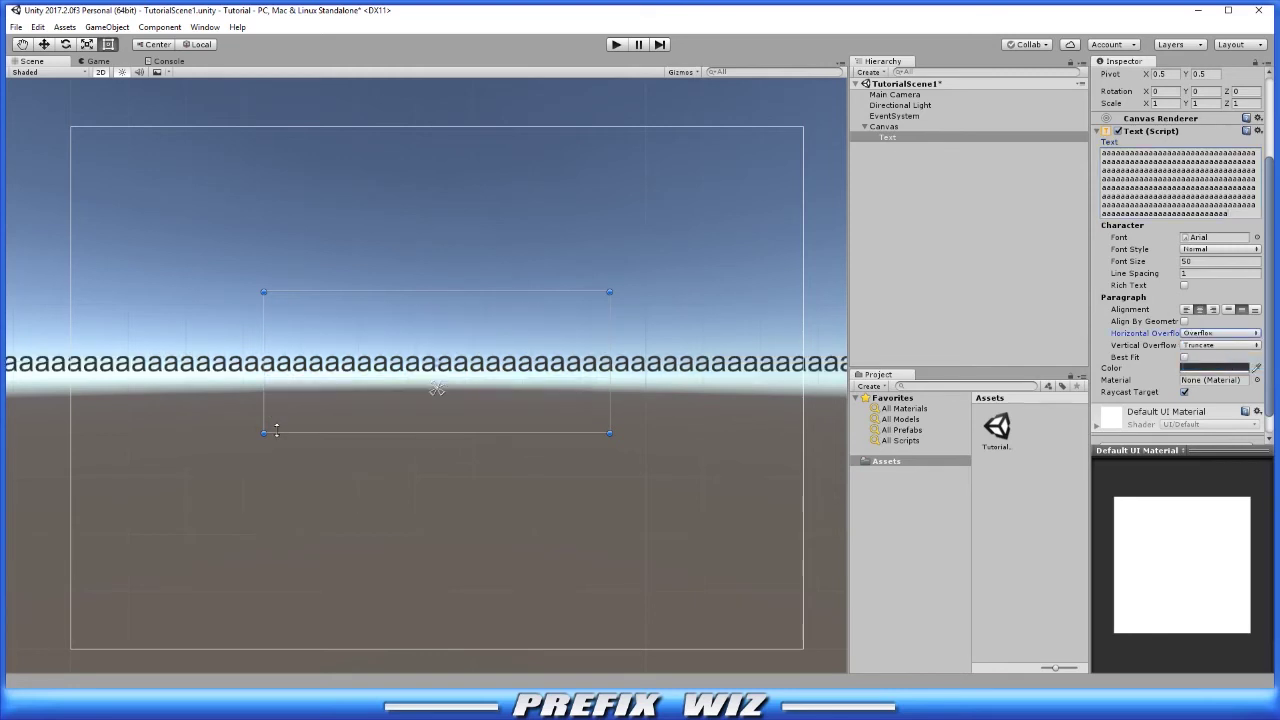
click(1211, 336)
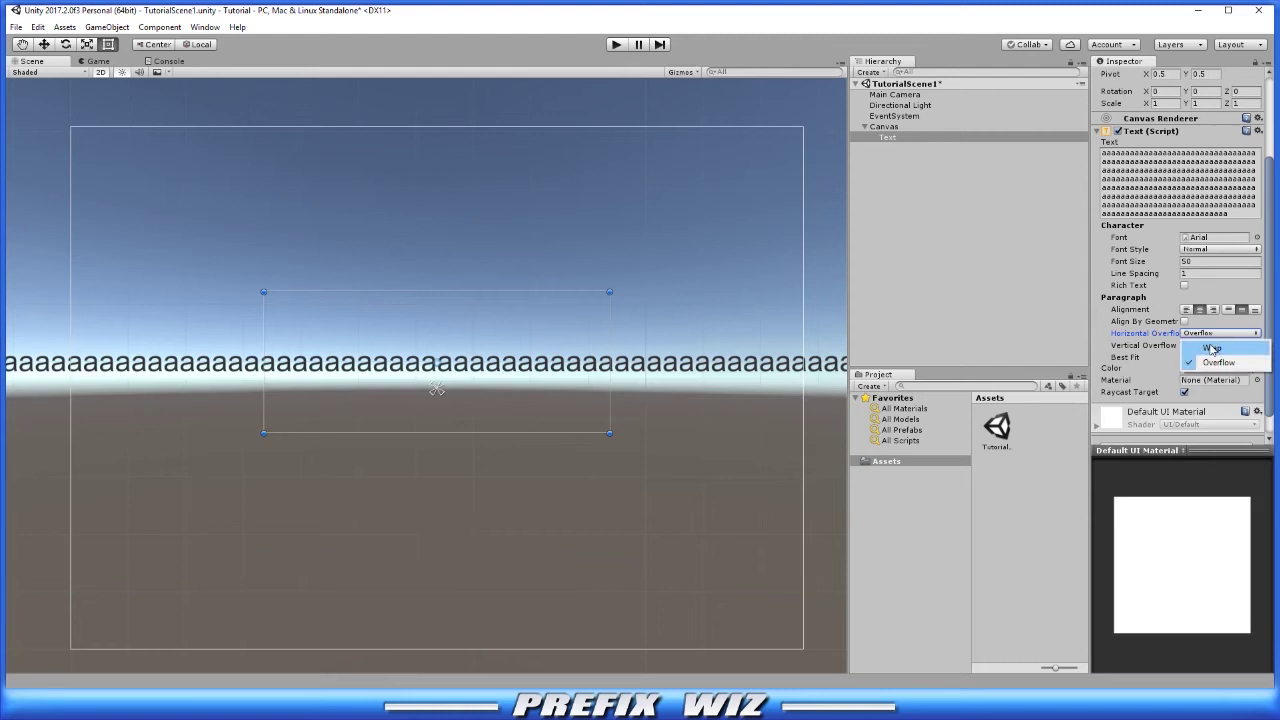
click(1212, 347)
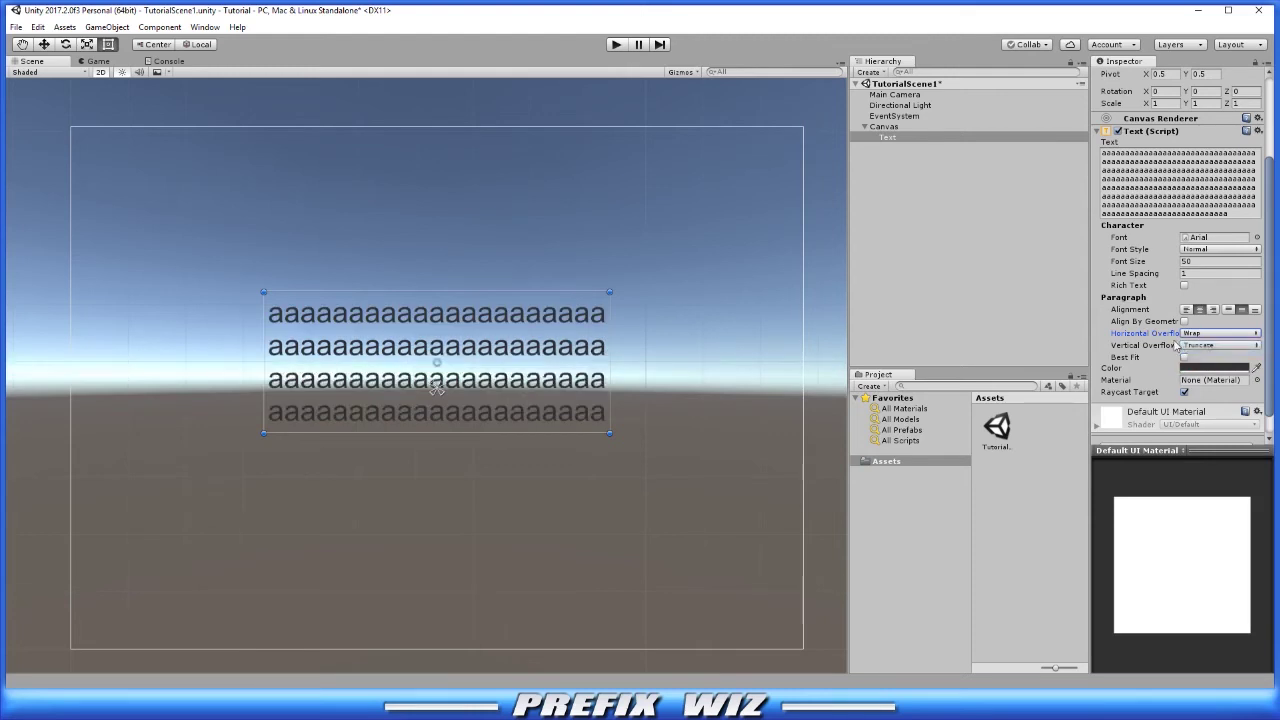
click(1206, 347)
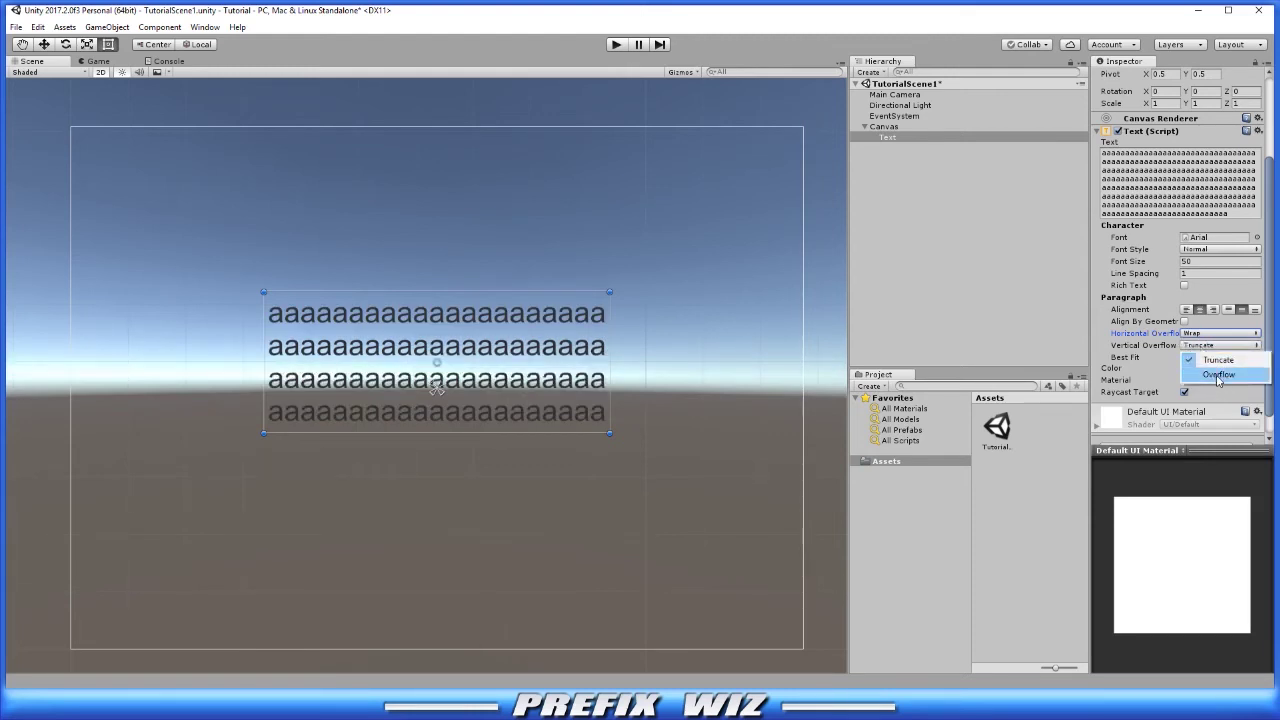
click(1218, 375)
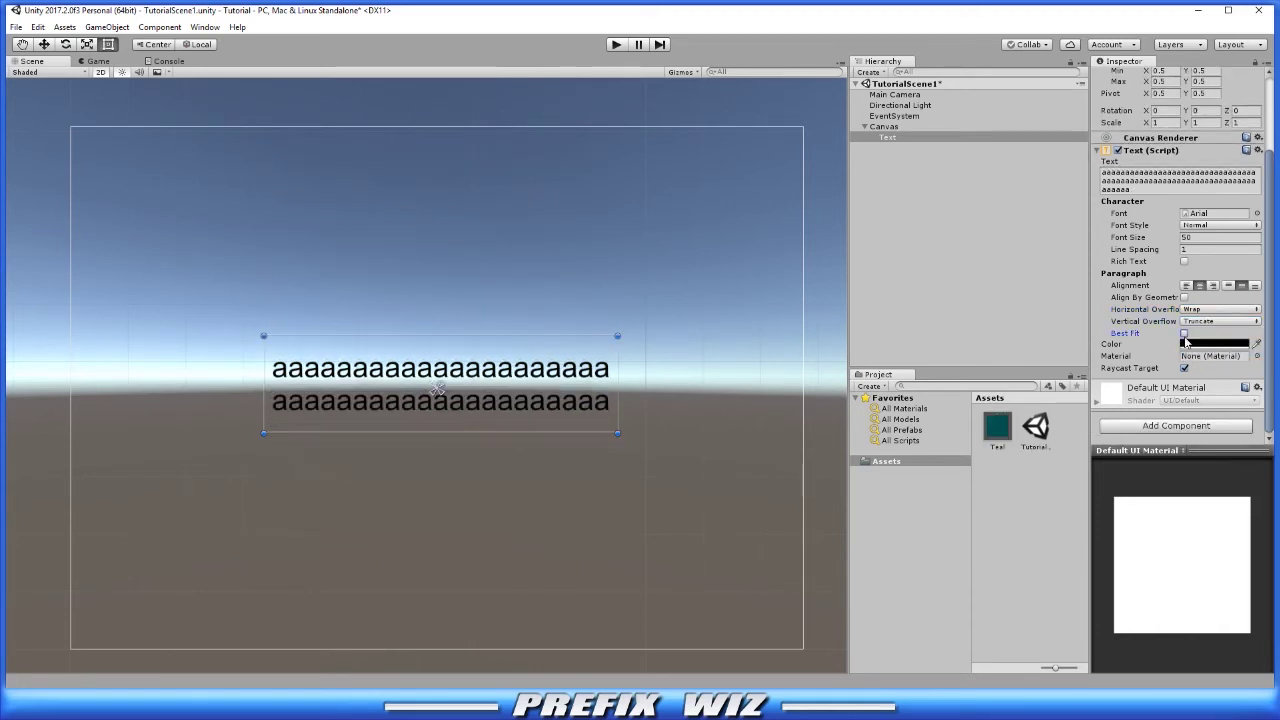
- Enable Best Fit for the text and set its Max Size to 300
click(1184, 333)
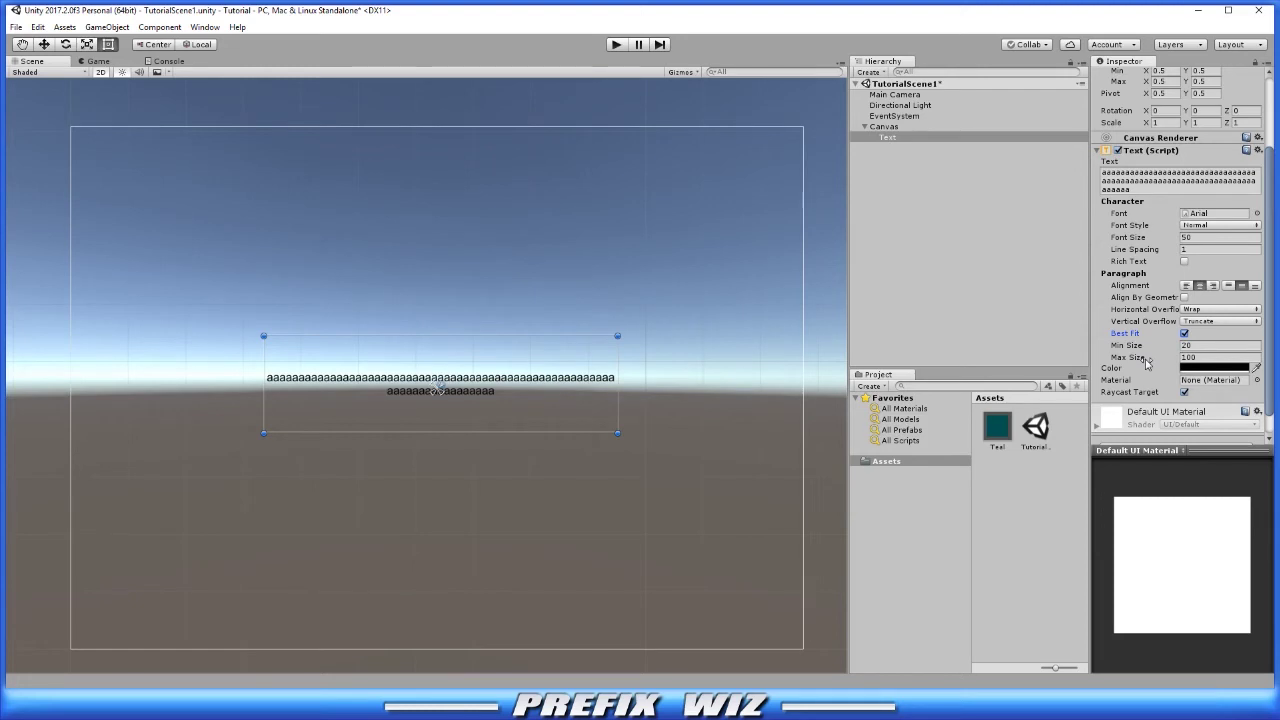
click(1200, 345)
click(1203, 357)
text(300)
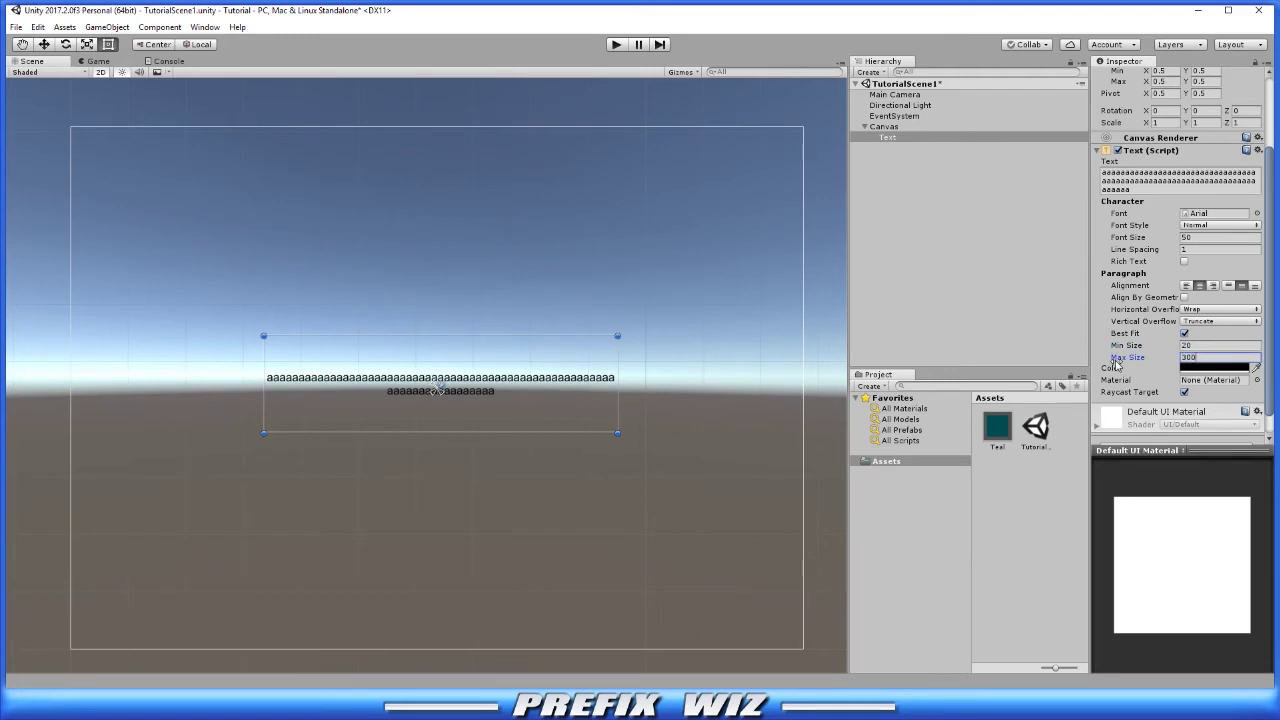
- Replace the text with a single "A" and resize its box from a corner to test the Best Fit scaling
click(1178, 180)
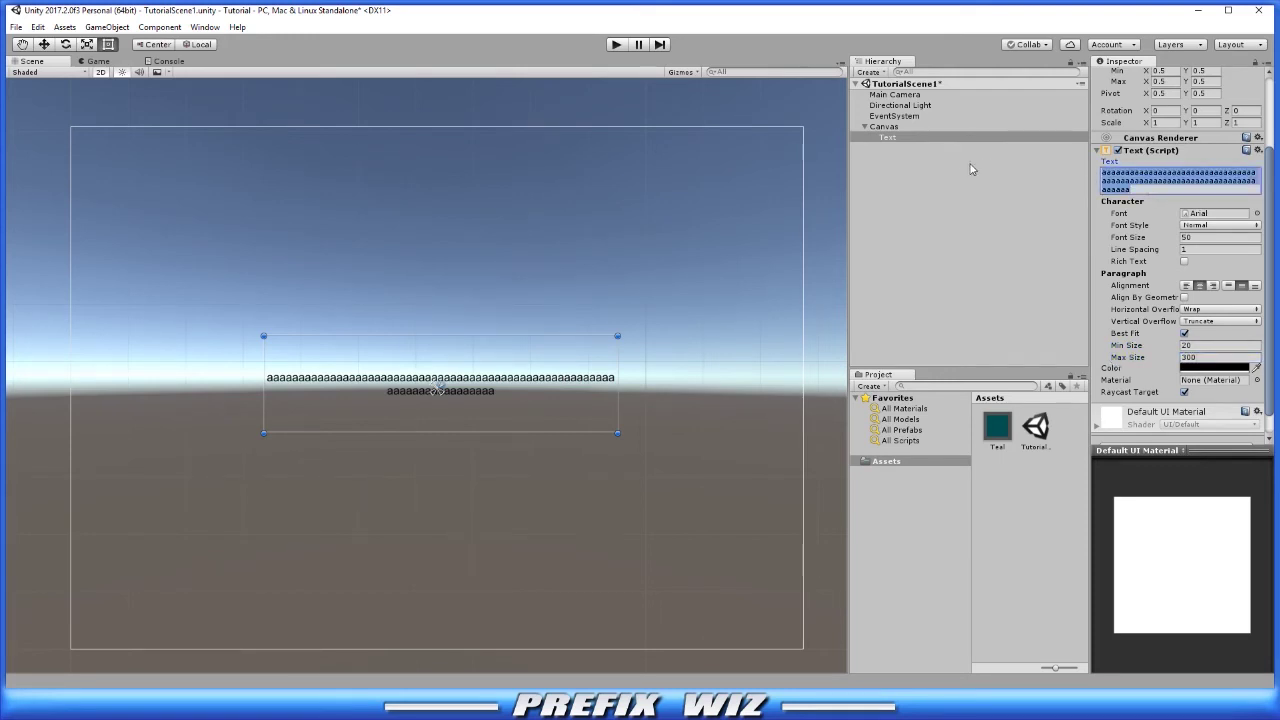
text(A)
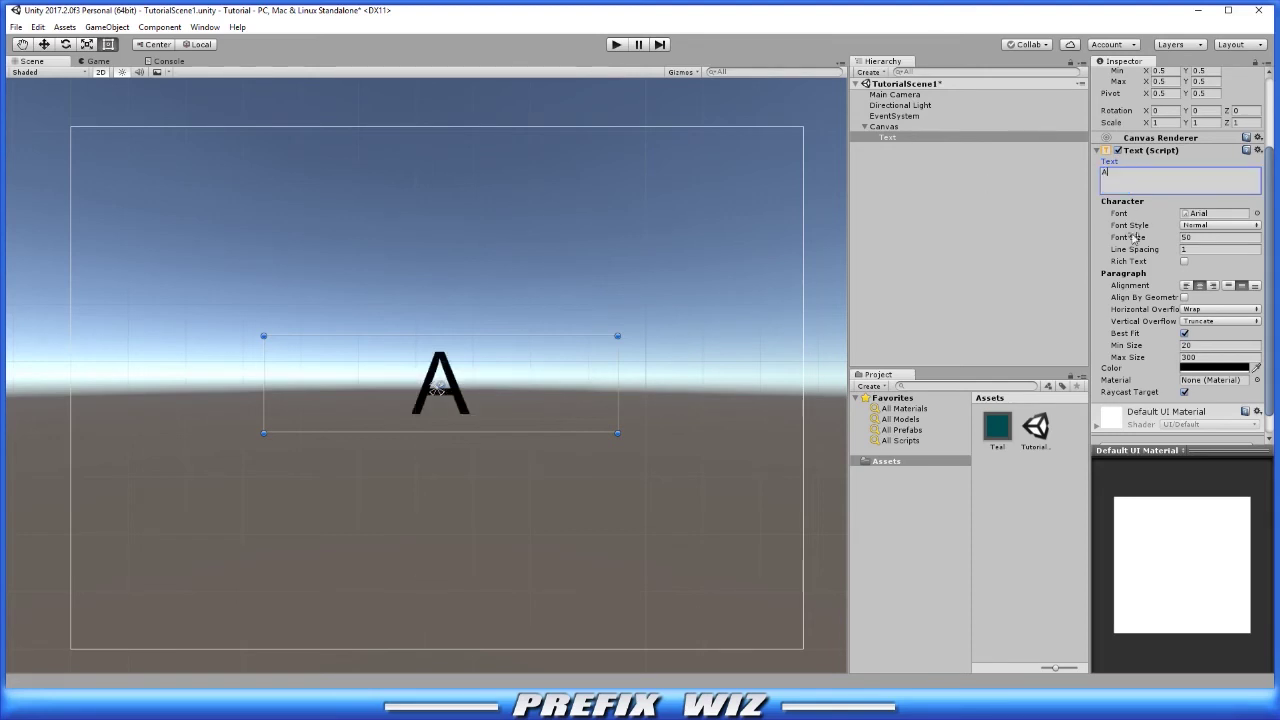
drag(620, 437, 291, 366)
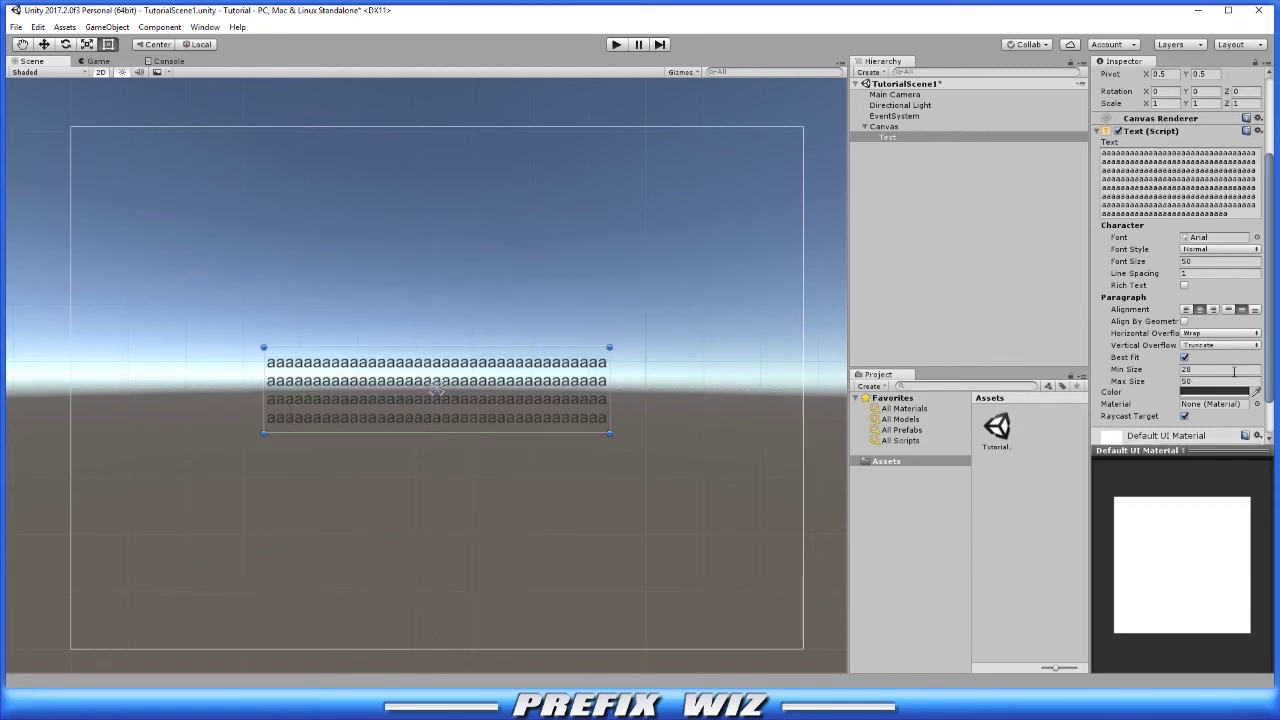
- Set the text colour to white
click(1177, 394)
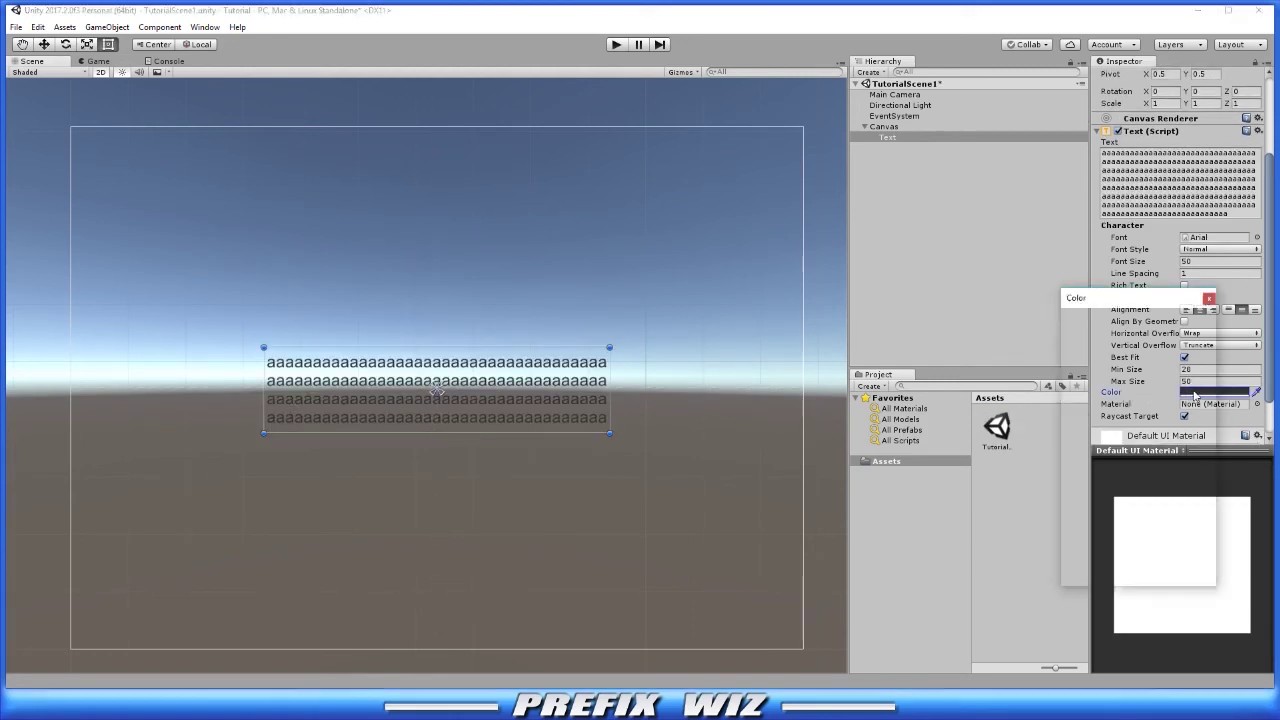
drag(1143, 414, 1084, 357)
click(1199, 399)
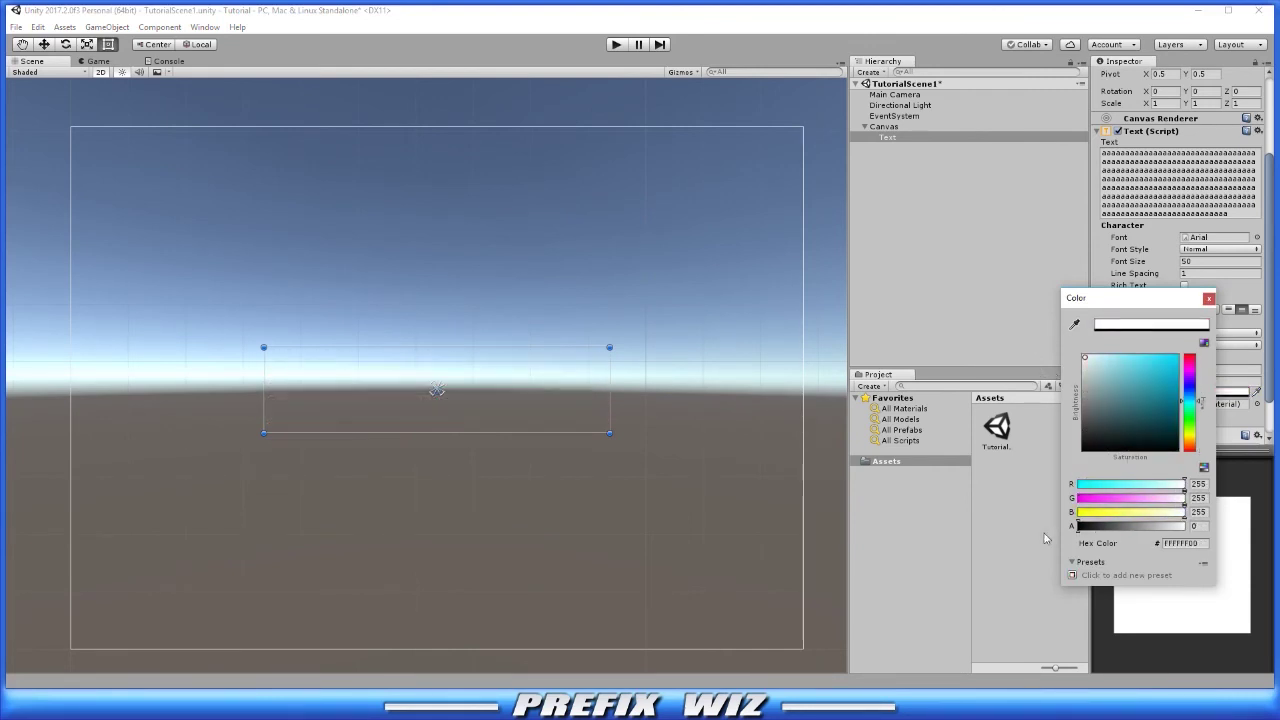
- Create a cyan material named Teal in Assets and assign it as the Text element's material
scroll(1132, 390, down, 2)
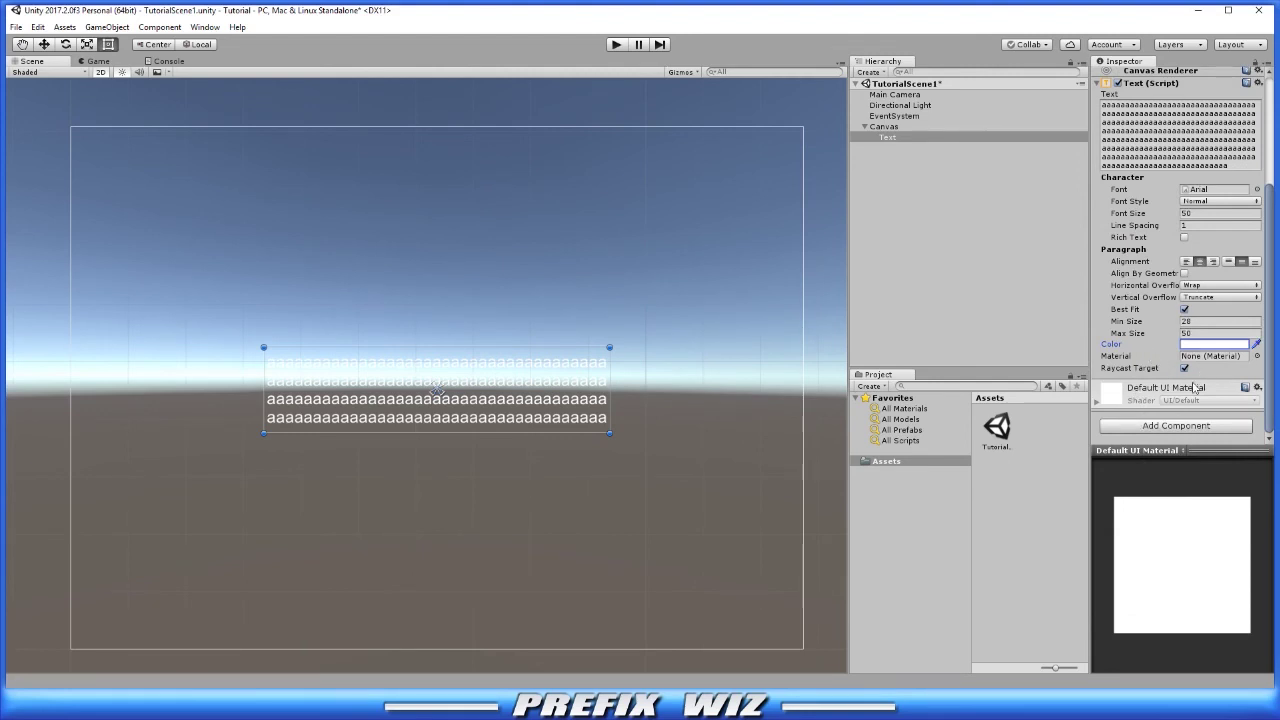
right_click(897, 462)
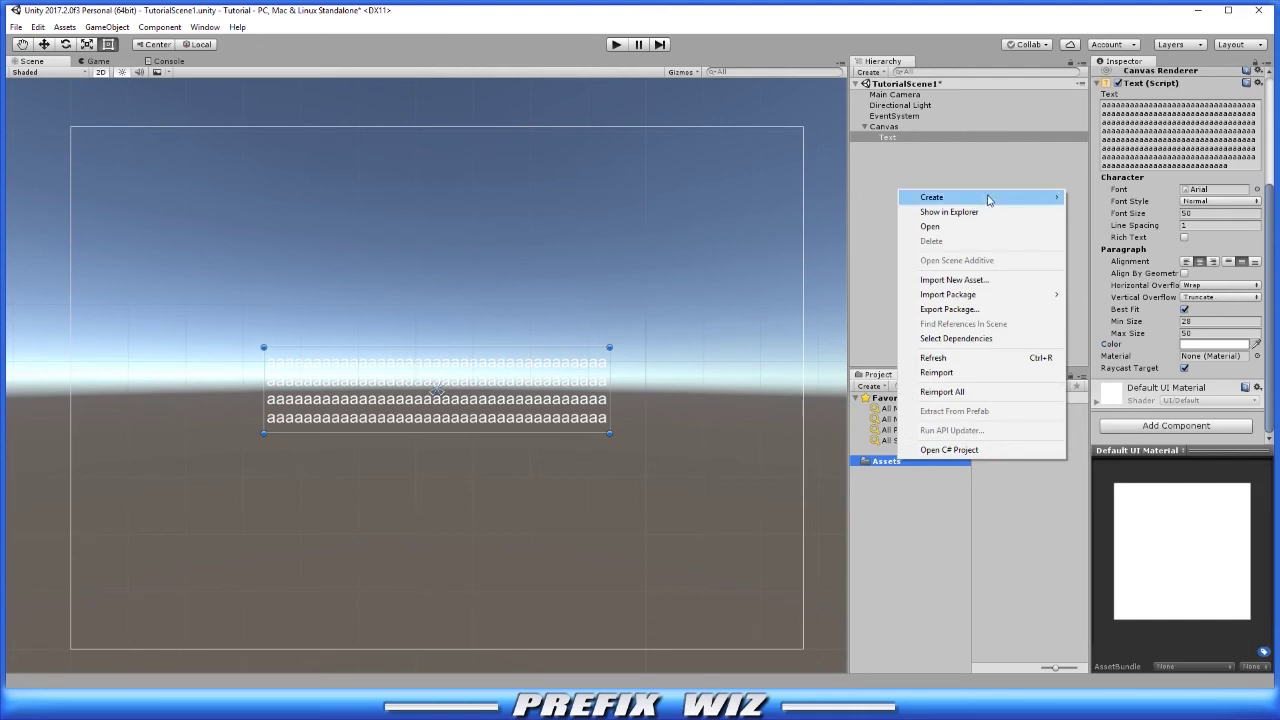
mouse_move(988, 197)
click(997, 426)
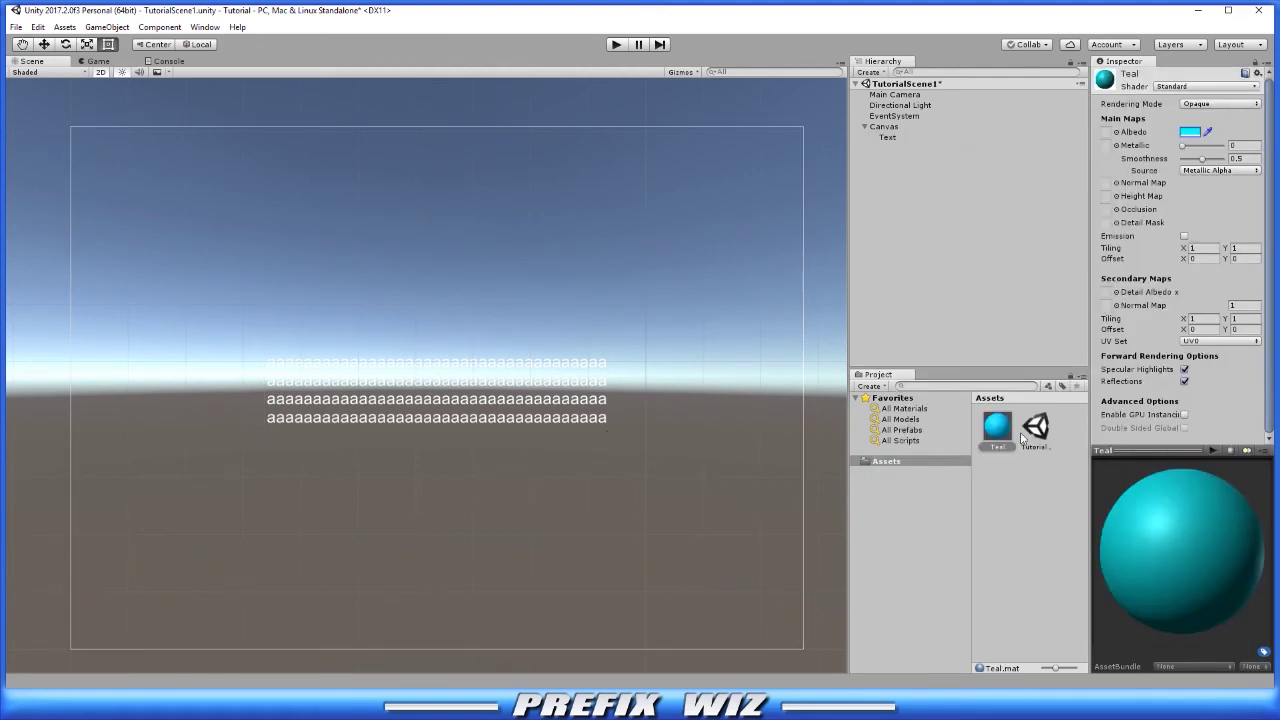
click(887, 137)
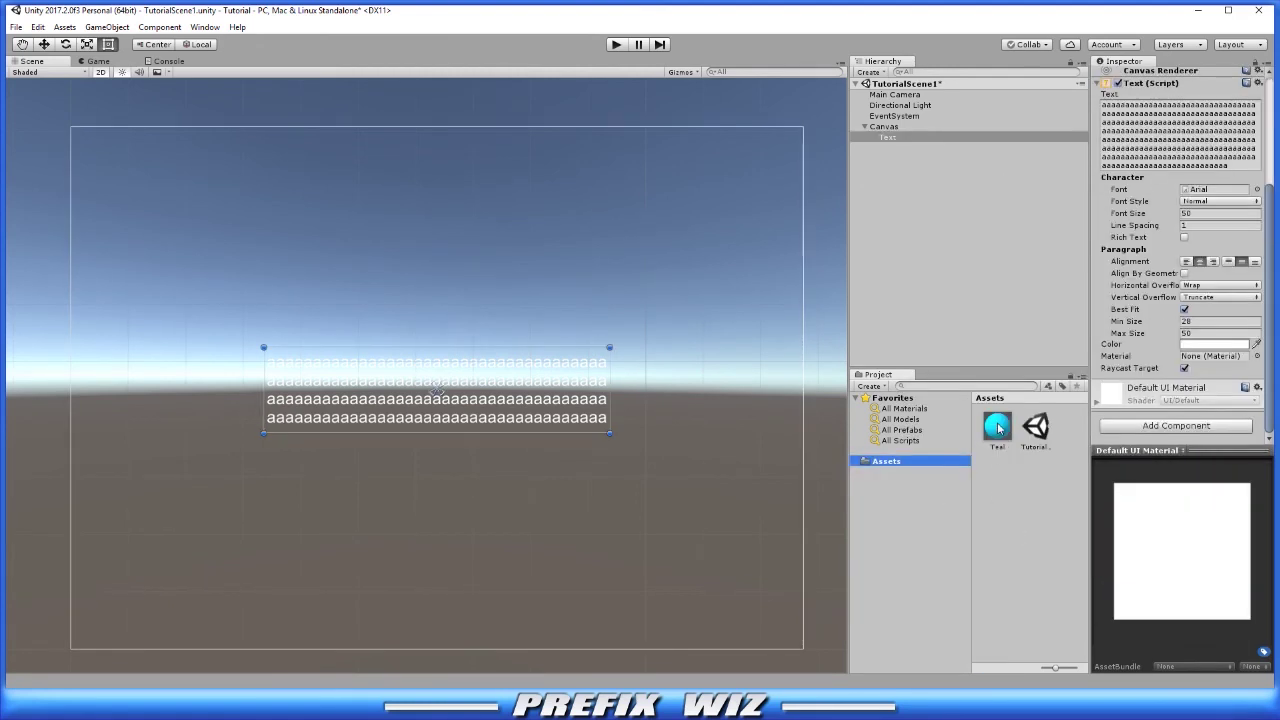
drag(997, 426, 1221, 363)
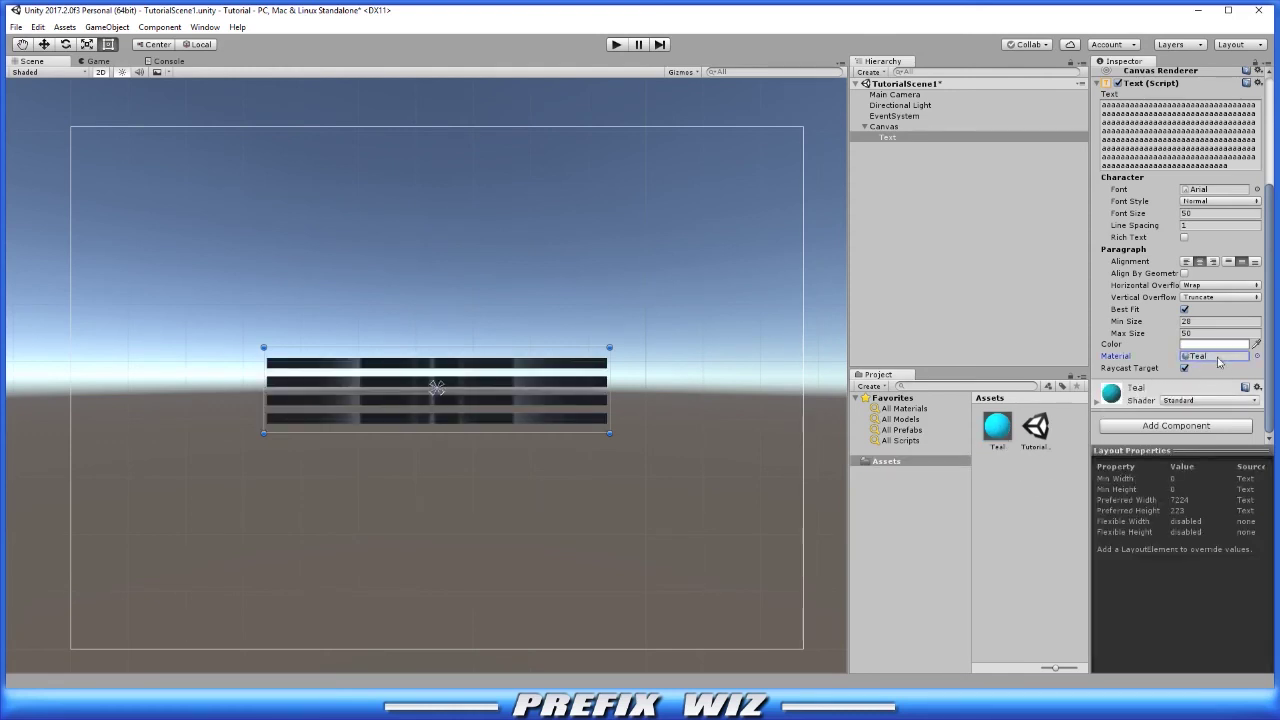
- Change the Teal material's shader to UI/Lit/Bumped
click(1001, 433)
click(1213, 86)
mouse_move(1160, 262)
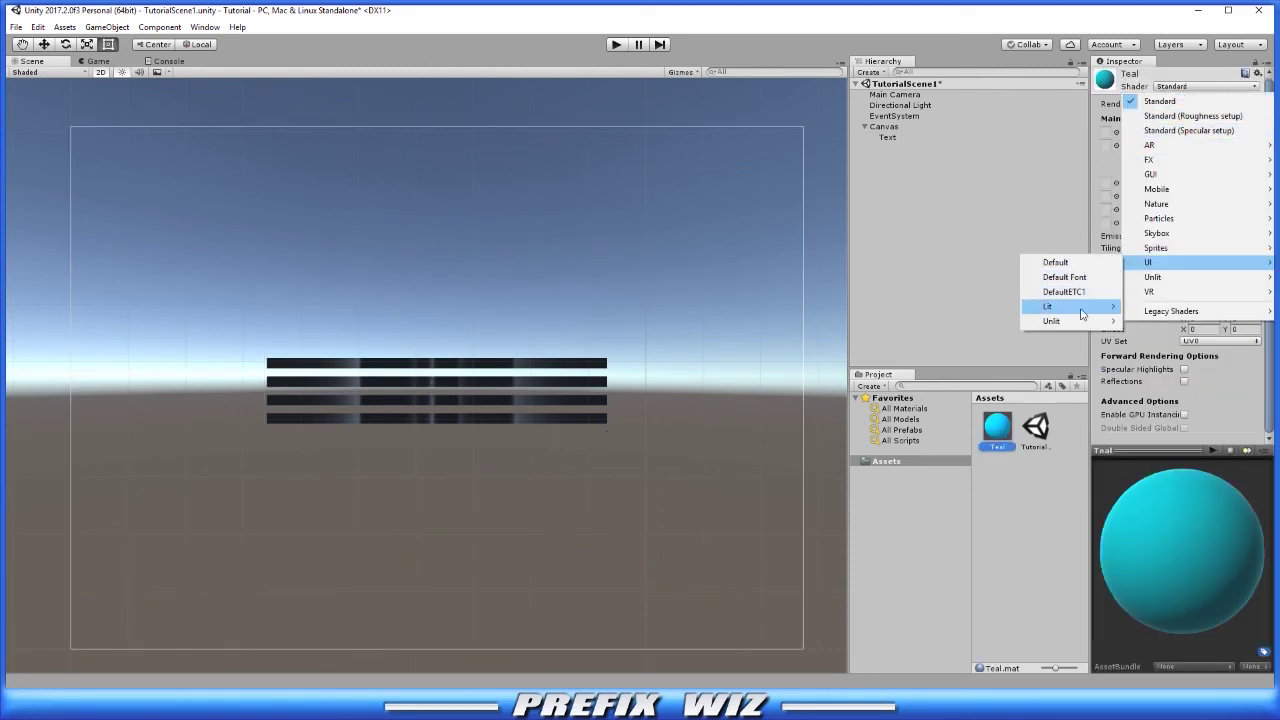
mouse_move(1081, 314)
click(1170, 306)
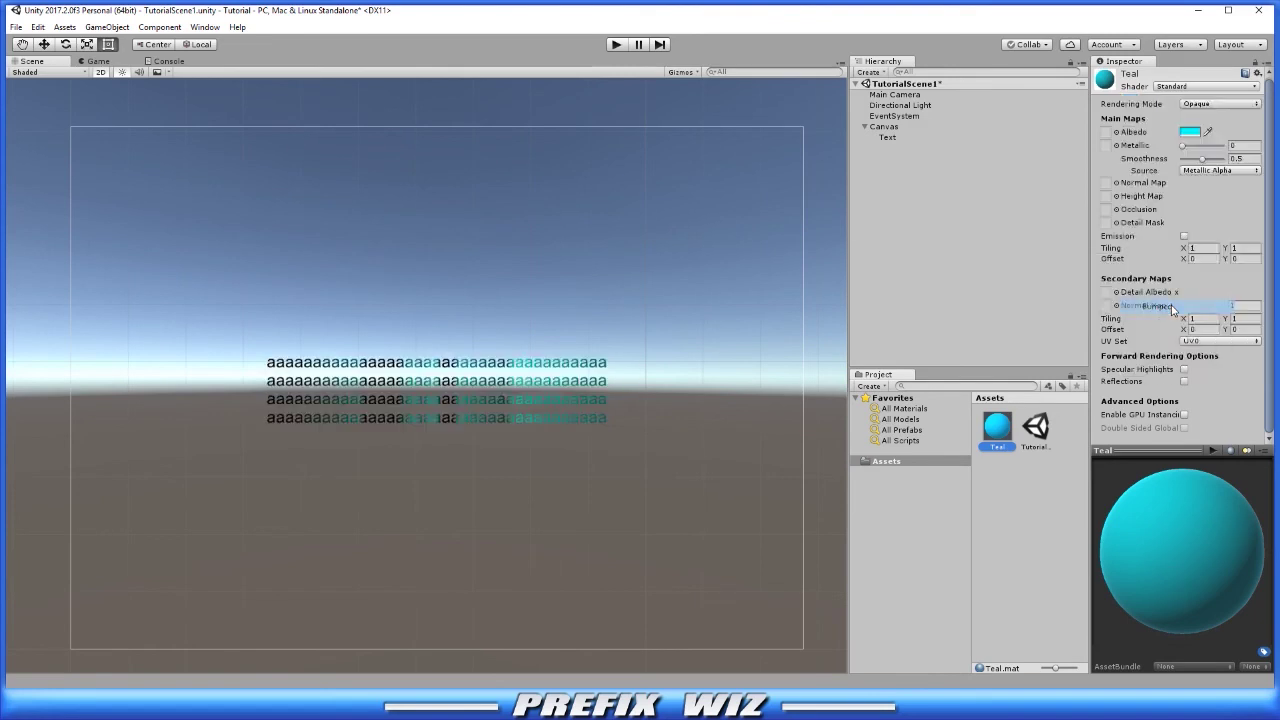
- Toggle Raycast Target off and on for the Text element, leaving it enabled
click(435, 390)
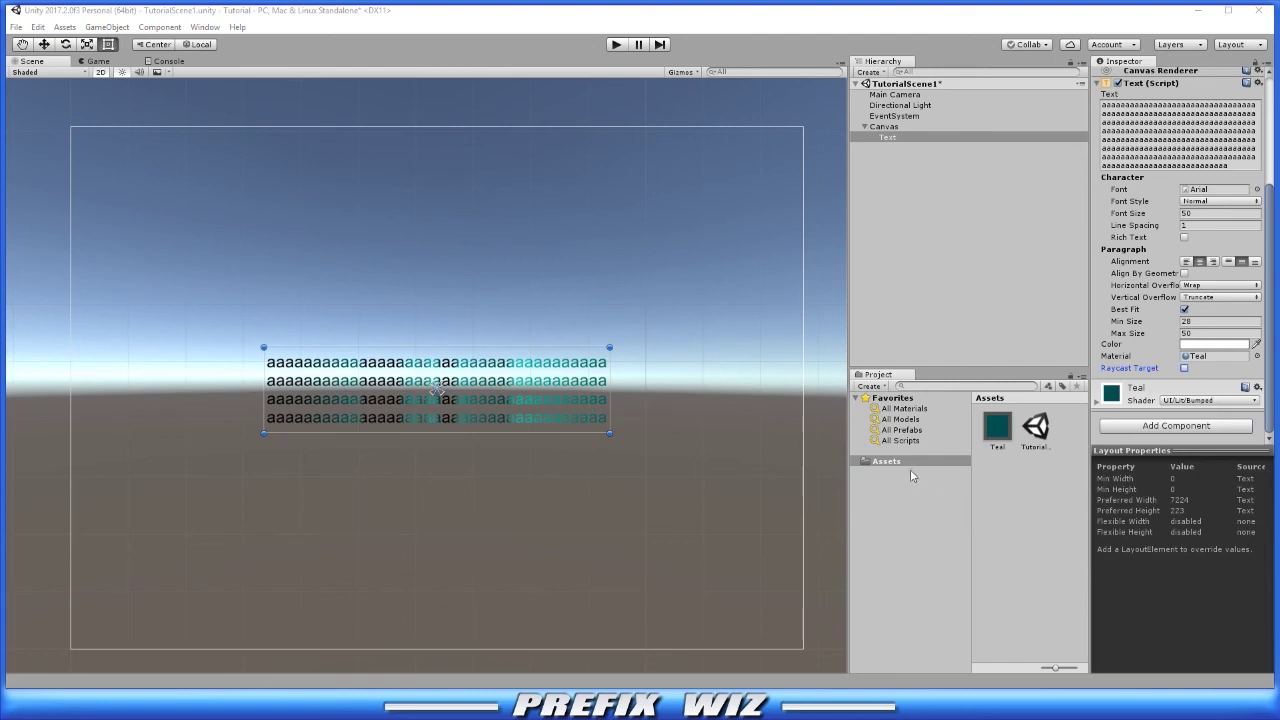
click(1184, 369)
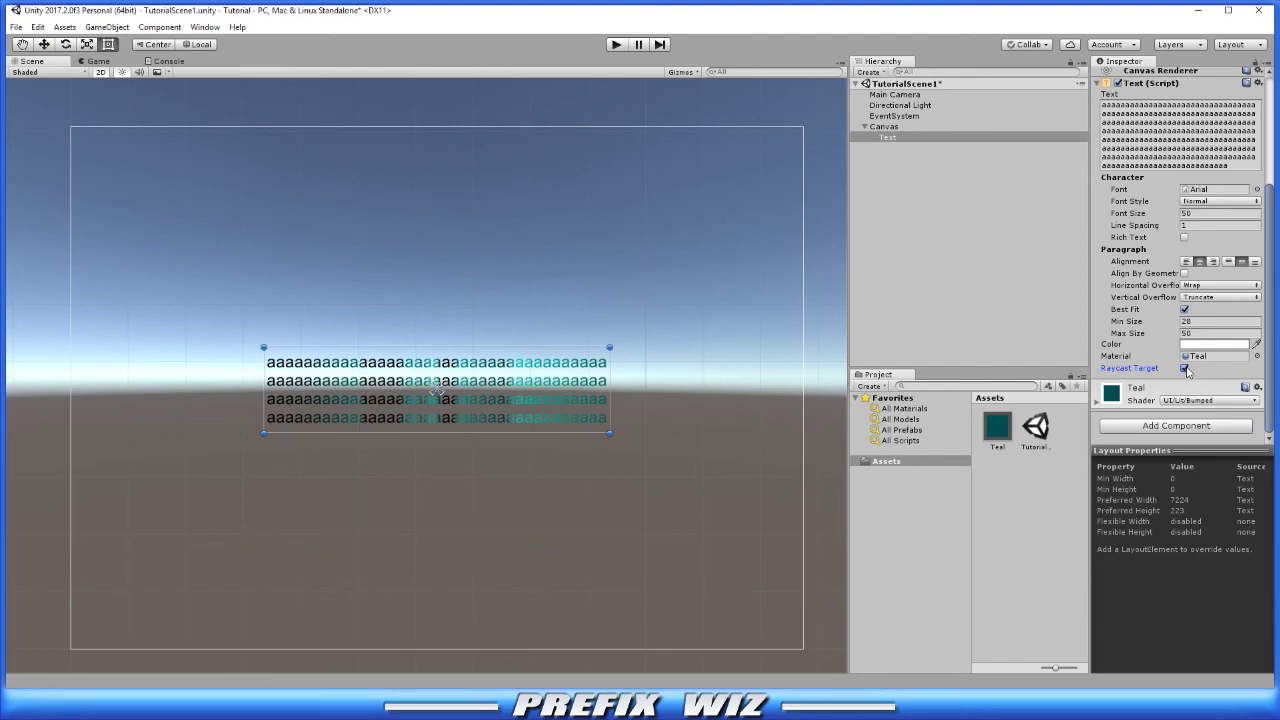